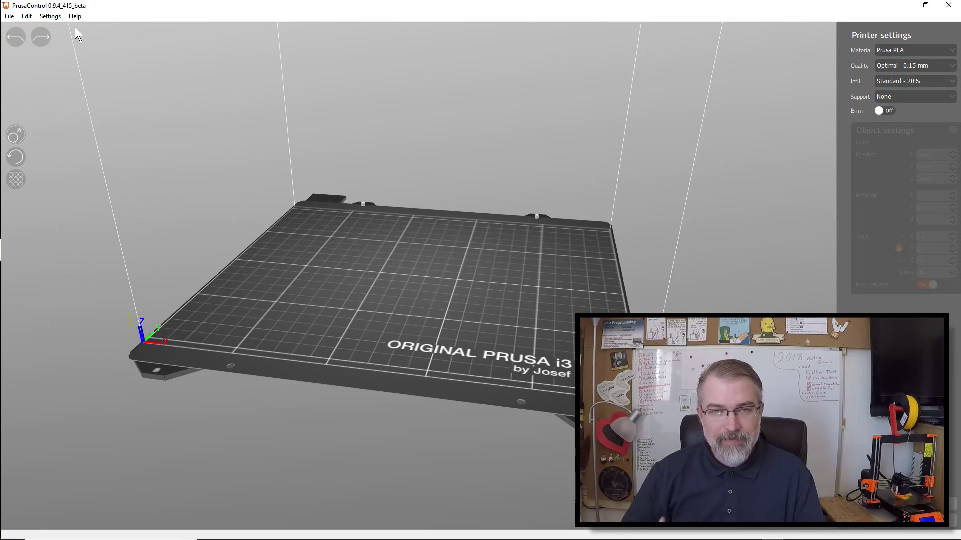
- Check PrusaControl's About box for version 0.9.4_415_beta, then close it
{"action": "left_click", "coordinate": [74, 16]}
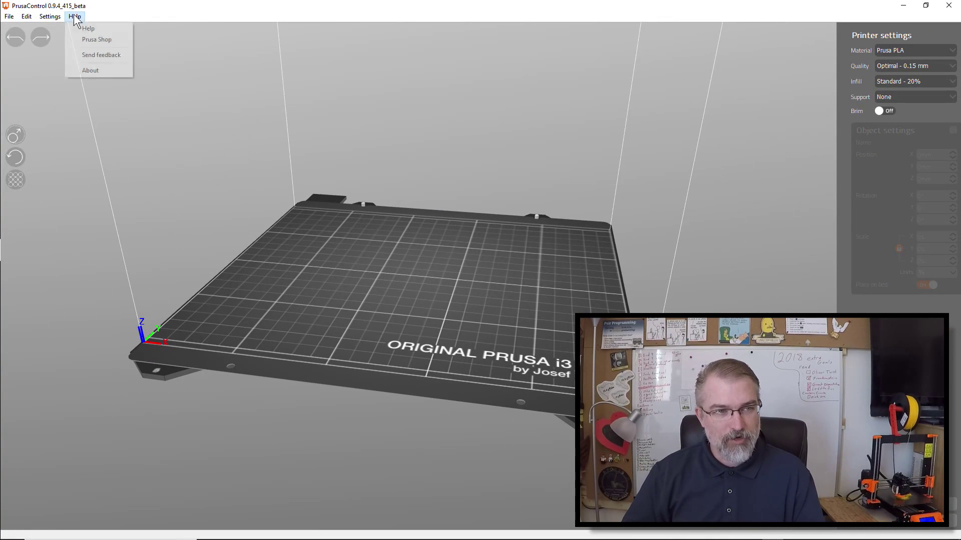
{"action": "left_click", "coordinate": [88, 69]}
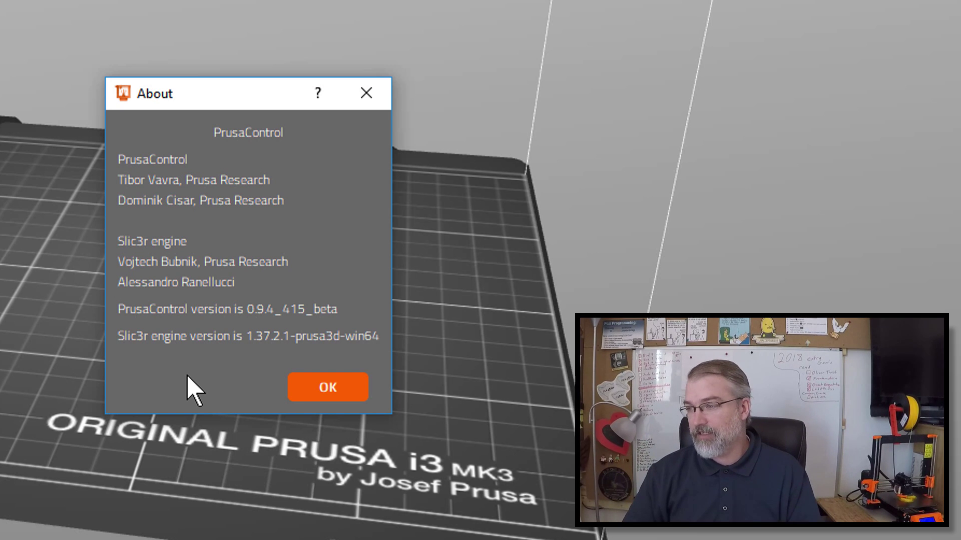
{"action": "left_click", "coordinate": [306, 384]}
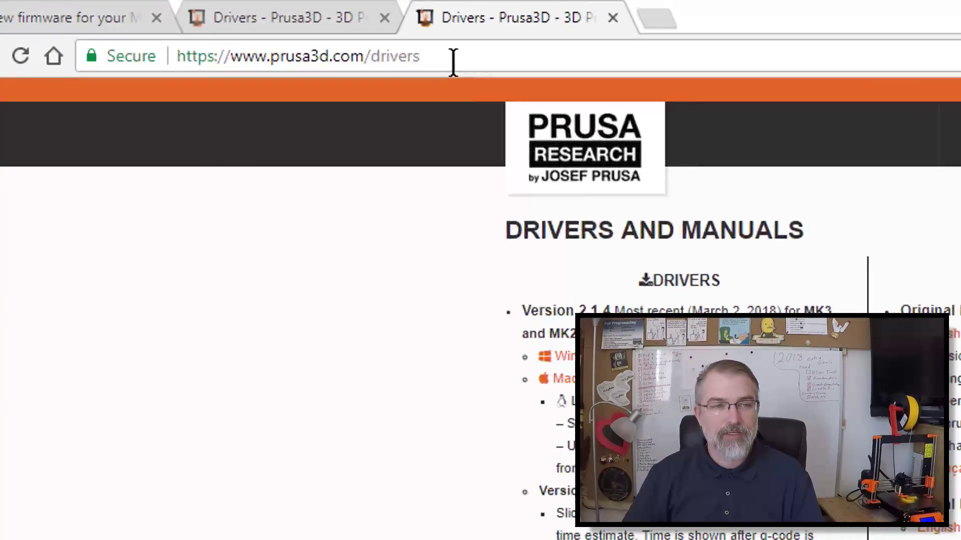
- Show the prusa3d.com/drivers address and scroll to the FIRMWARE section's prusa3d_fw_3_1_3_mk3.zip
{"action": "left_click", "coordinate": [223, 25]}
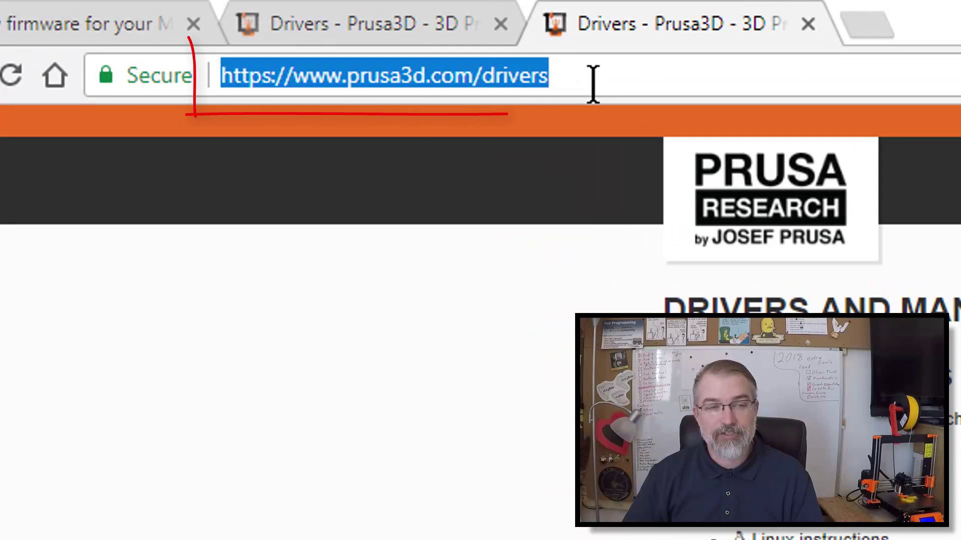
{"action": "left_click", "coordinate": [224, 25]}
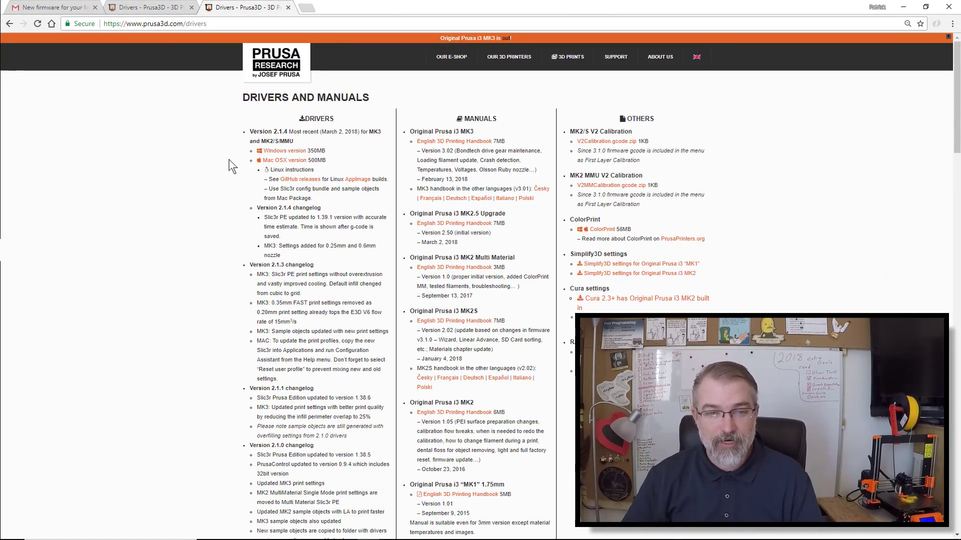
{"action": "scroll", "coordinate": [622, 508], "scroll_direction": "down", "scroll_amount": 1}
{"action": "scroll", "coordinate": [230, 160], "scroll_direction": "down", "scroll_amount": 1}
{"action": "scroll", "coordinate": [229, 160], "scroll_direction": "down", "scroll_amount": 12}
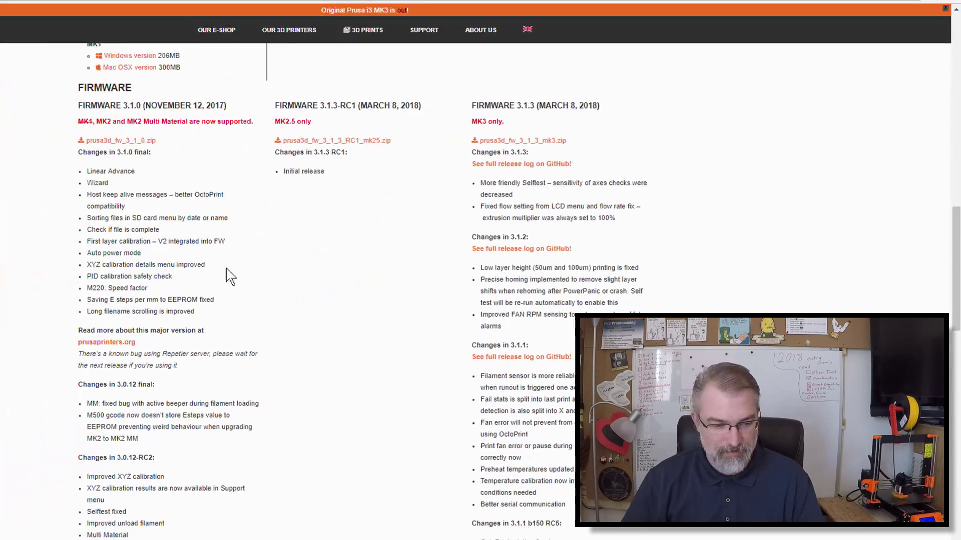
- Show the downloaded firmware zip in the Downloads folder
{"action": "left_click", "coordinate": [104, 527]}
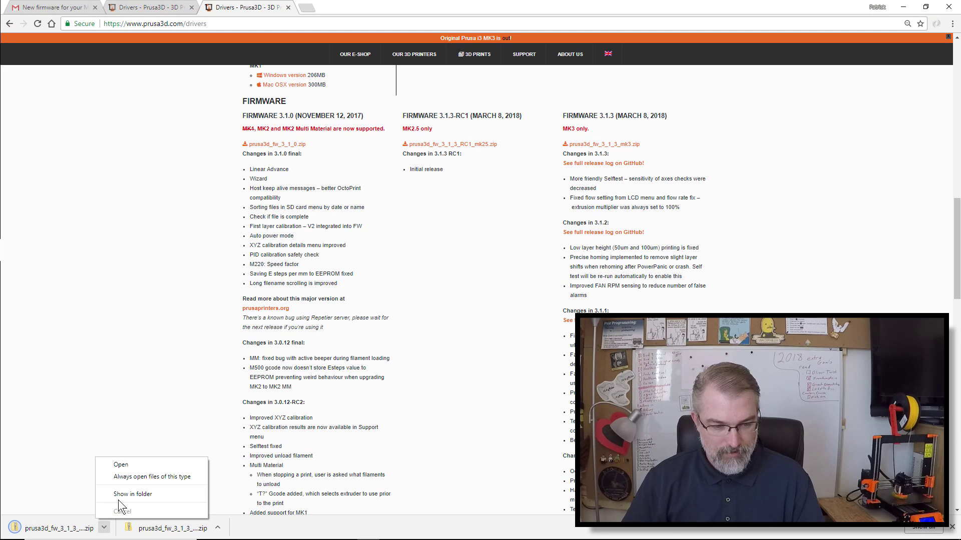
{"action": "left_click", "coordinate": [61, 497]}
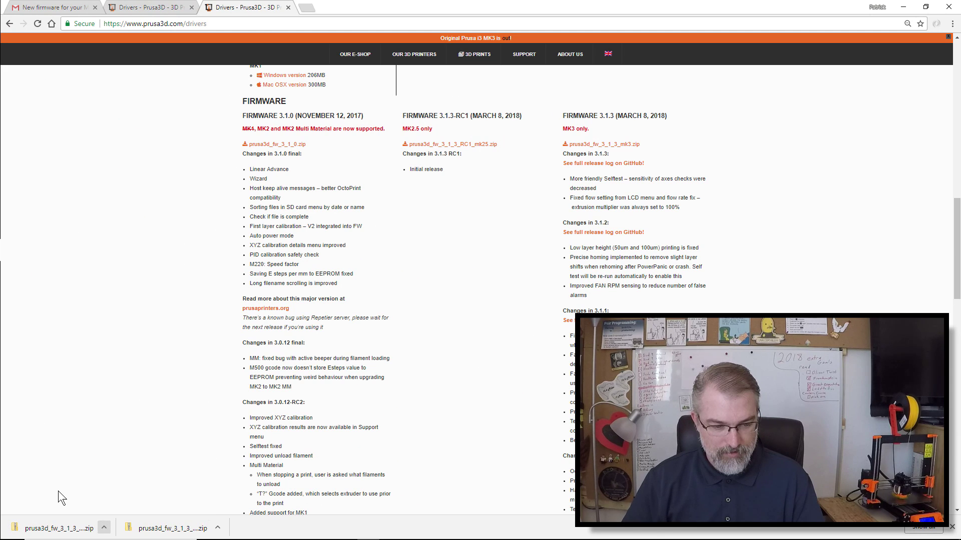
{"action": "left_click", "coordinate": [218, 528]}
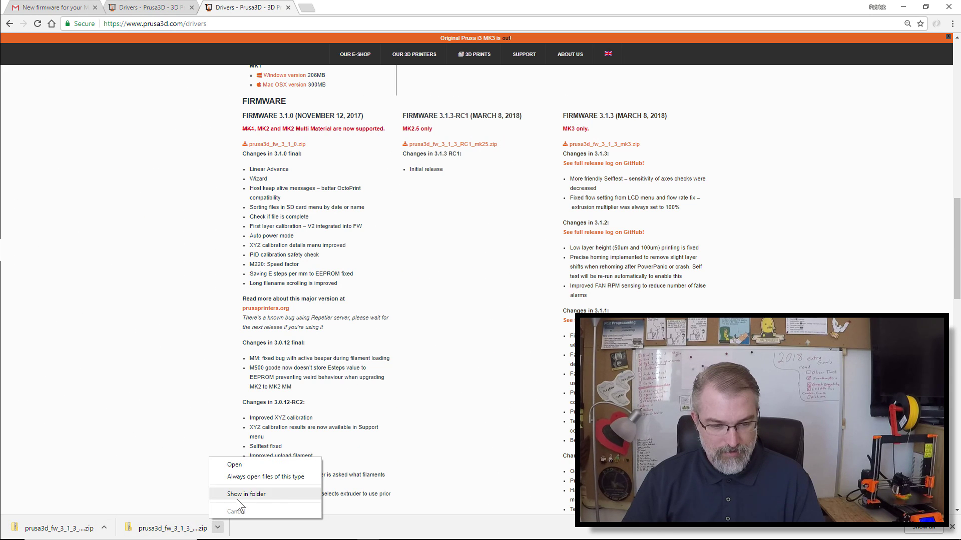
{"action": "left_click", "coordinate": [239, 497]}
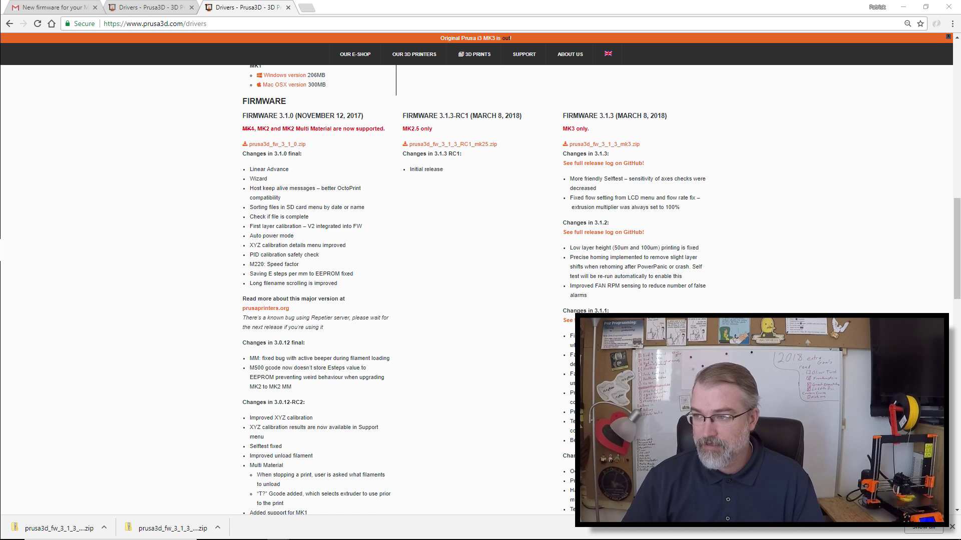
- Delete the duplicate 'prusa3d_fw_3_1_3_mk3 (1).zip' and move the Explorer window aside
{"action": "left_click", "coordinate": [372, 144]}
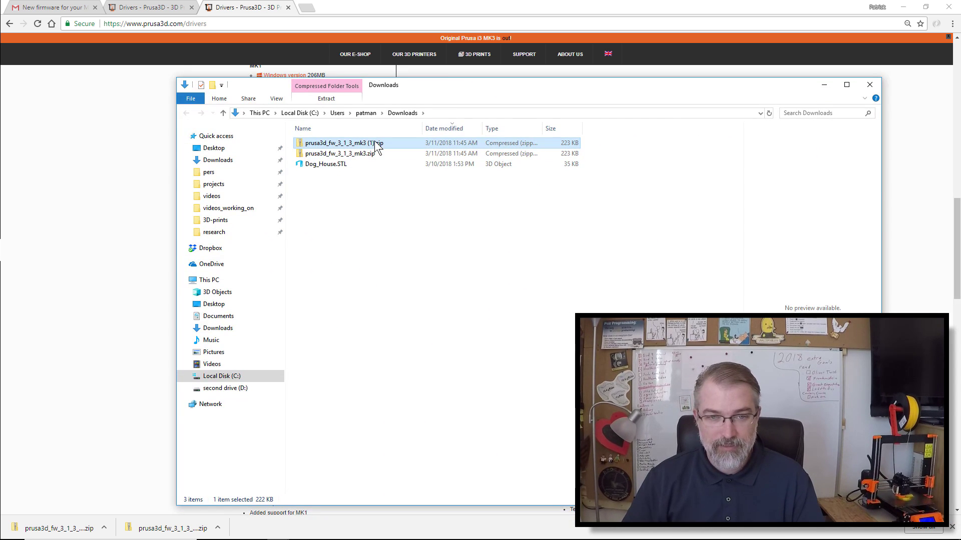
{"action": "right_click", "coordinate": [376, 143]}
{"action": "left_click", "coordinate": [414, 336]}
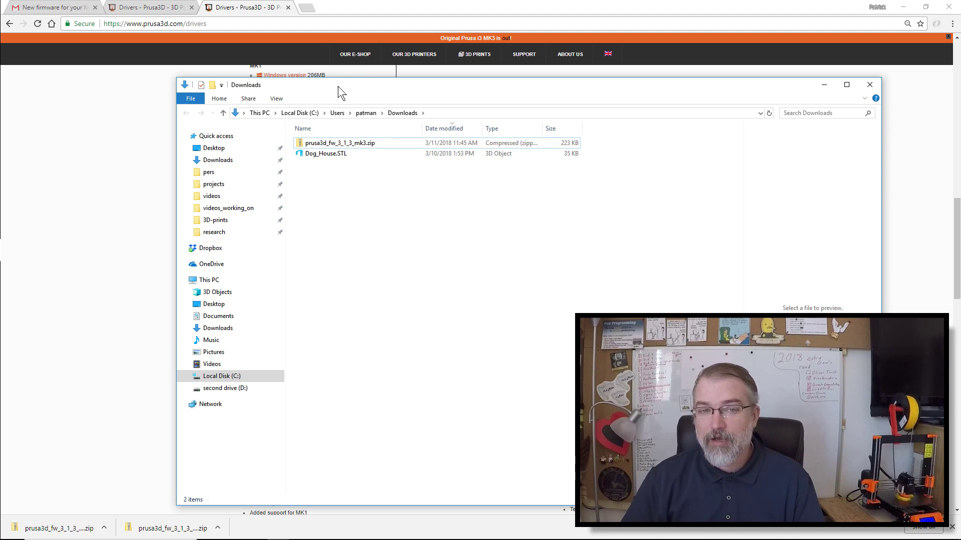
{"action": "left_click_drag", "start_coordinate": [337, 87], "coordinate": [960, 99]}
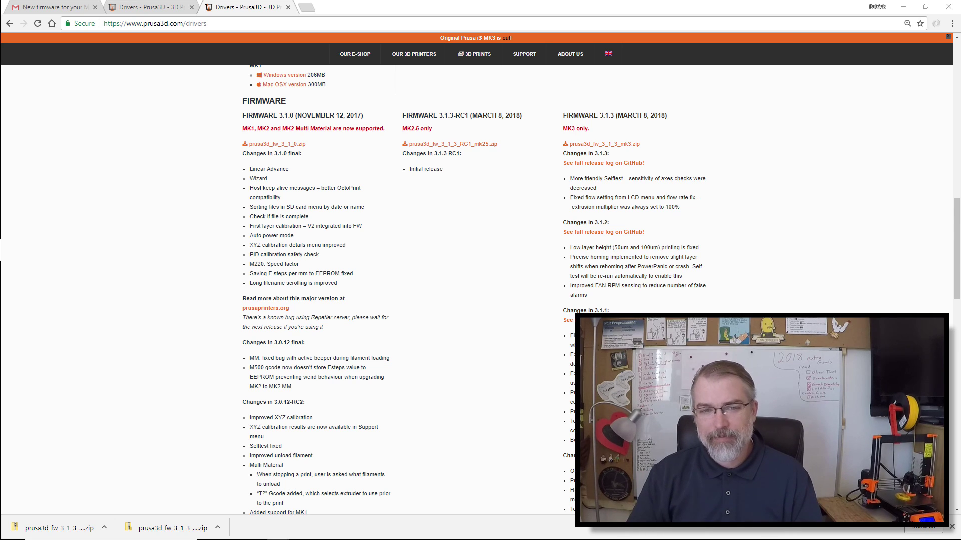
- Scroll to the top and download the Windows 2.1.4 drivers package, prusa3d_win_2_1_4.exe
{"action": "scroll", "coordinate": [216, 153], "scroll_direction": "up", "scroll_amount": 5}
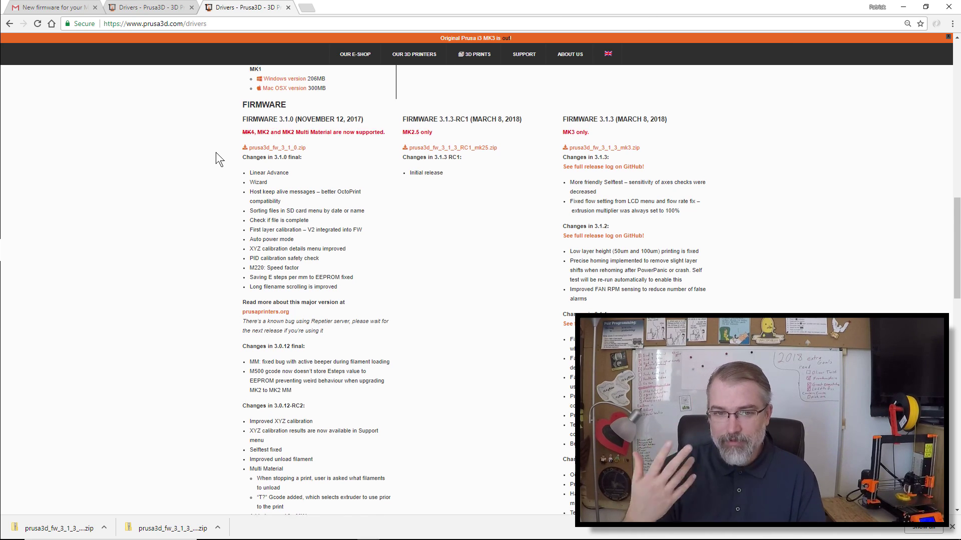
{"action": "scroll", "coordinate": [216, 153], "scroll_direction": "up", "scroll_amount": 10}
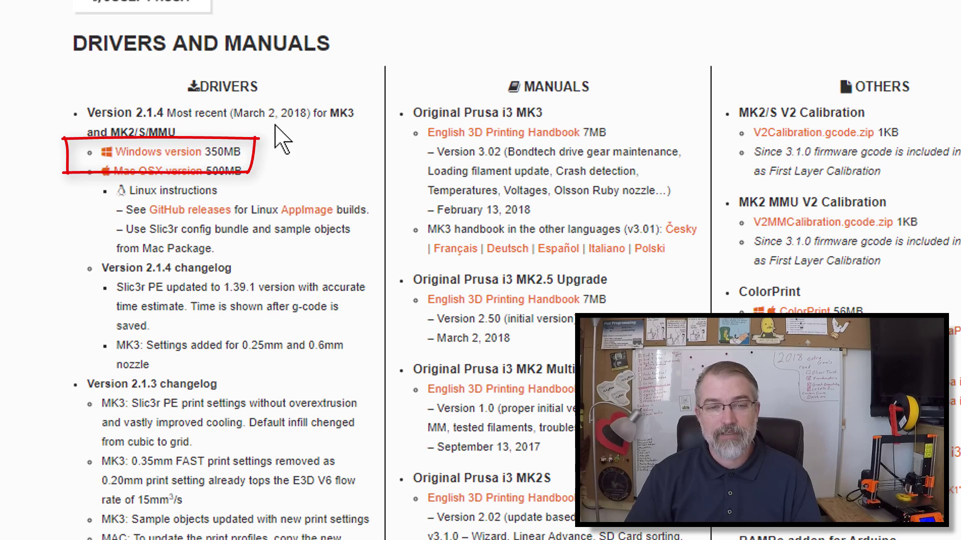
{"action": "left_click", "coordinate": [175, 158]}
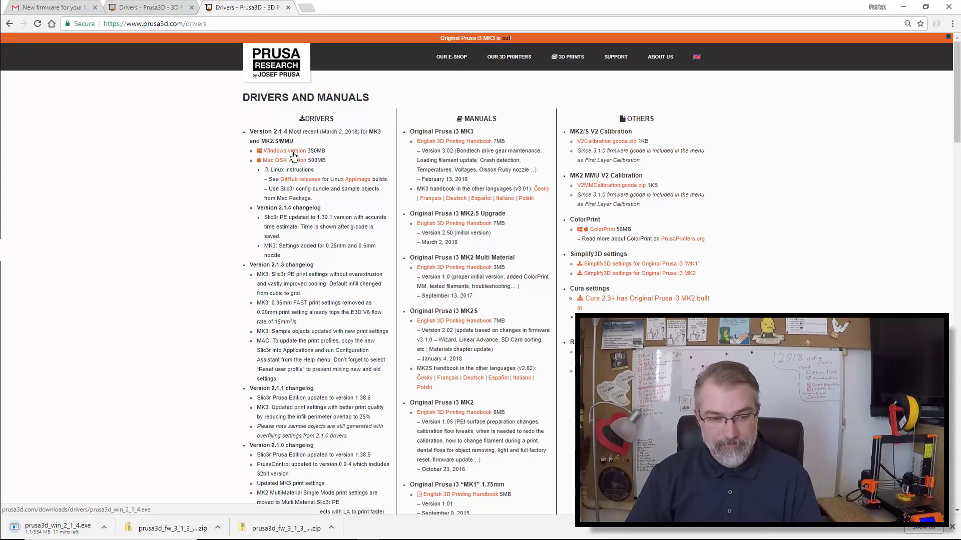
{"action": "left_click", "coordinate": [70, 531]}
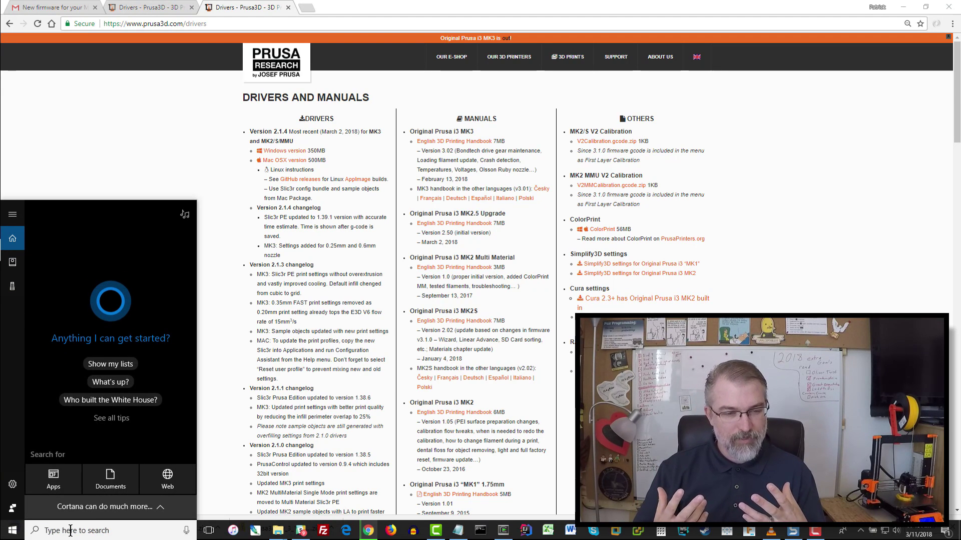
- Open Control Panel from a 'control panel' search and reach Programs and Features by searching 'remove'
{"action": "type", "text": "control"}
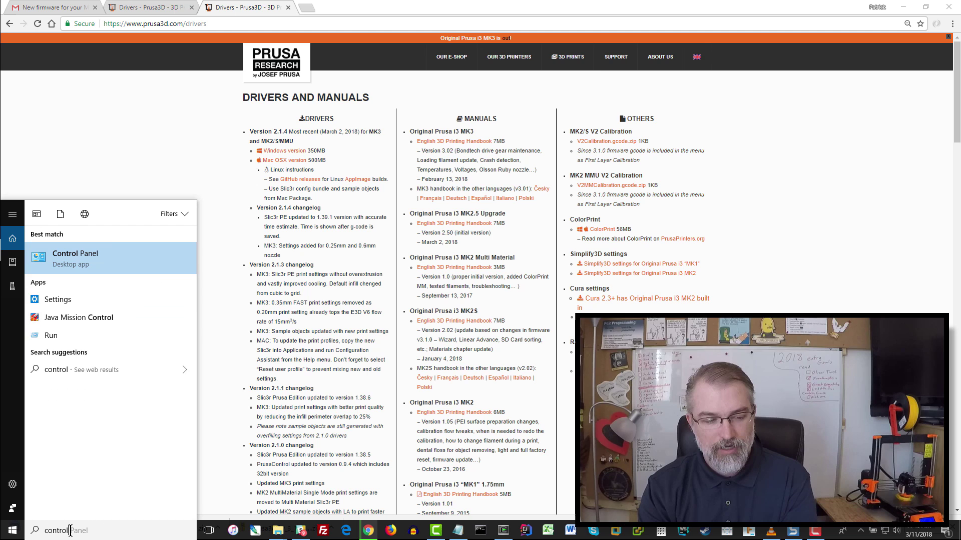
{"action": "type", "text": " panel"}
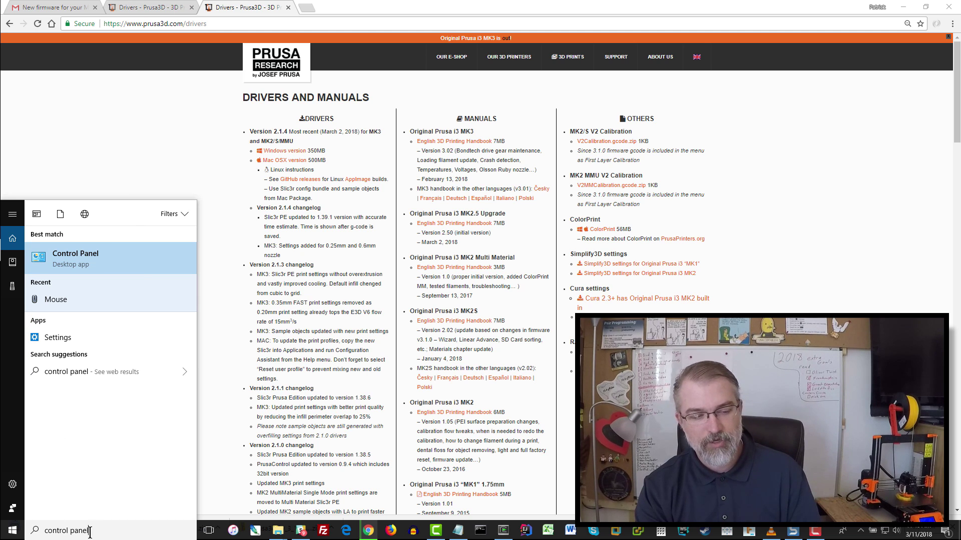
{"action": "left_click", "coordinate": [63, 258]}
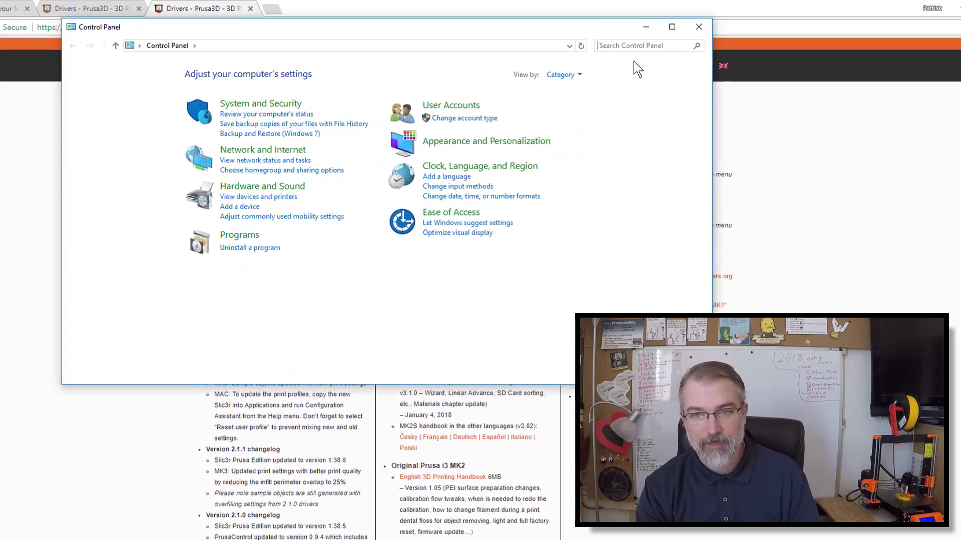
{"action": "left_click", "coordinate": [635, 49]}
{"action": "type", "text": "revmo"}
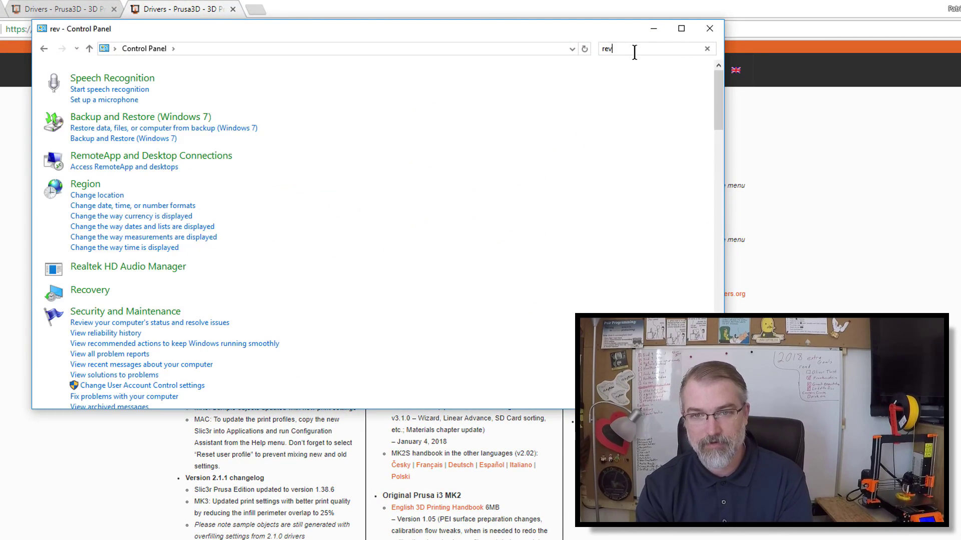
{"action": "key", "text": "BackSpace"}
{"action": "key", "text": "BackSpace"}
{"action": "key", "text": "BackSpace"}
{"action": "type", "text": "move"}
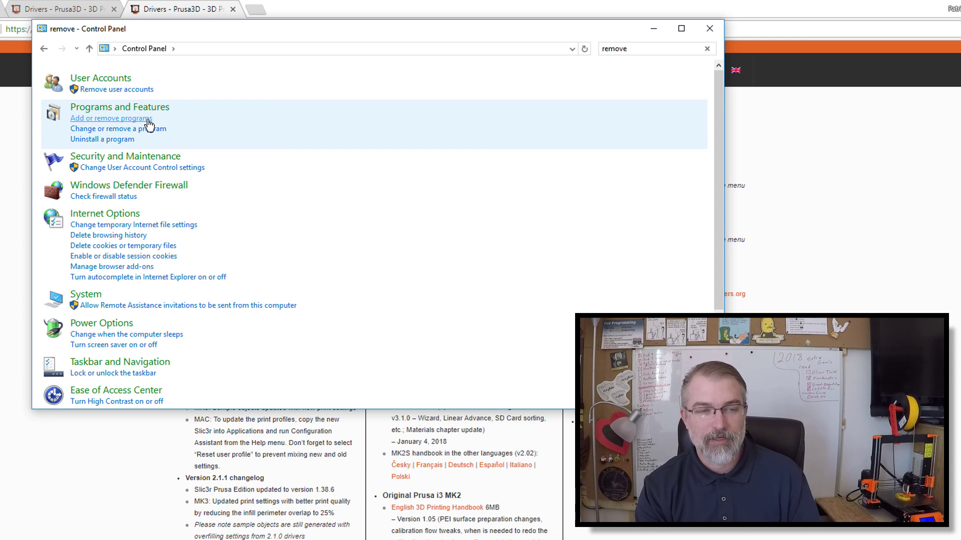
{"action": "left_click", "coordinate": [149, 120]}
{"action": "left_click", "coordinate": [616, 48]}
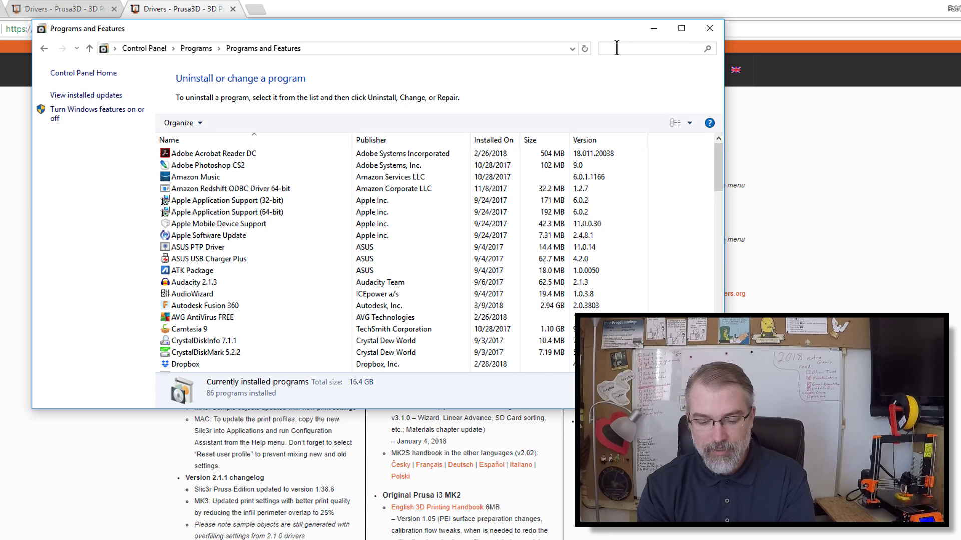
- Filter installed programs by 'prusa' and uninstall Prusa3D version 2.1.3
{"action": "type", "text": "prusa"}
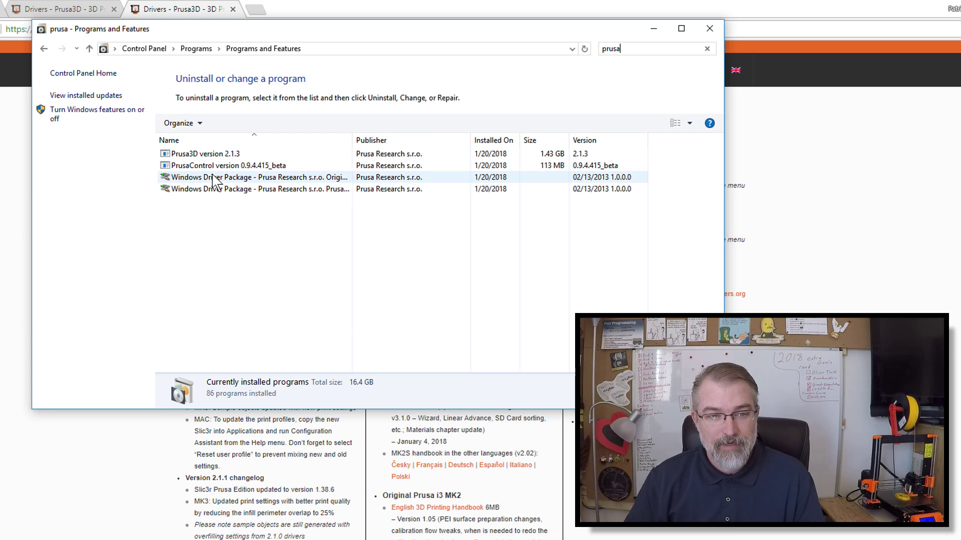
{"action": "left_click", "coordinate": [215, 154]}
{"action": "left_click", "coordinate": [223, 124]}
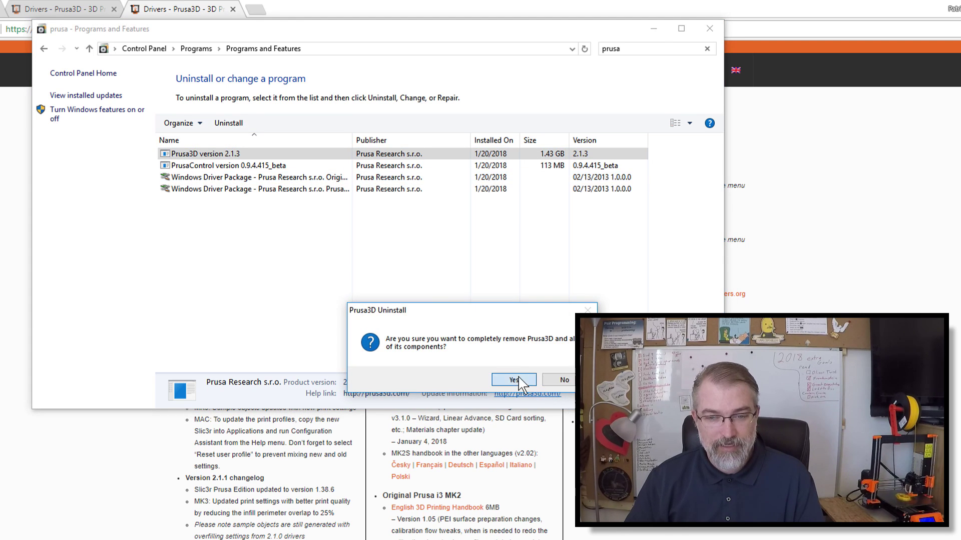
{"action": "left_click", "coordinate": [516, 382]}
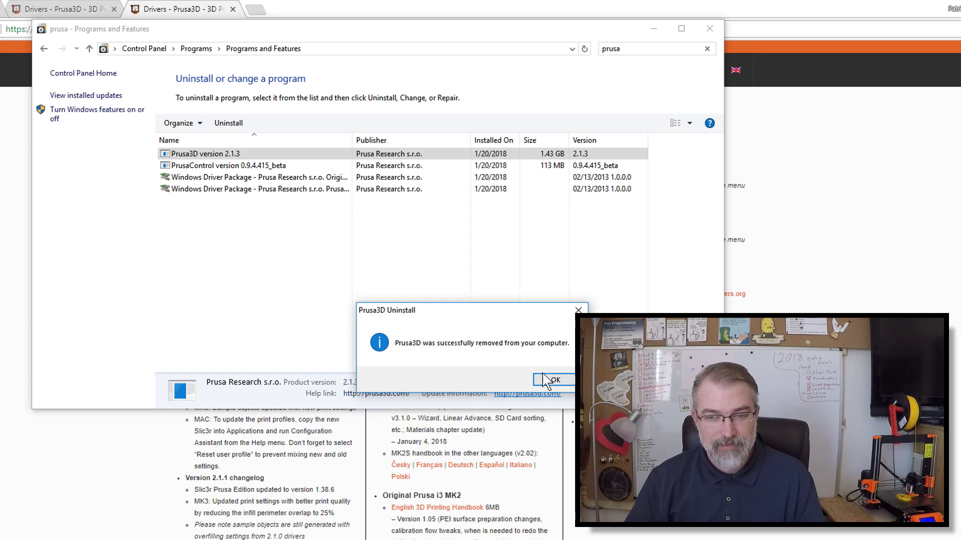
{"action": "left_click", "coordinate": [553, 379]}
- Uninstall PrusaControl 0.9.4.415_beta
{"action": "left_click", "coordinate": [244, 154]}
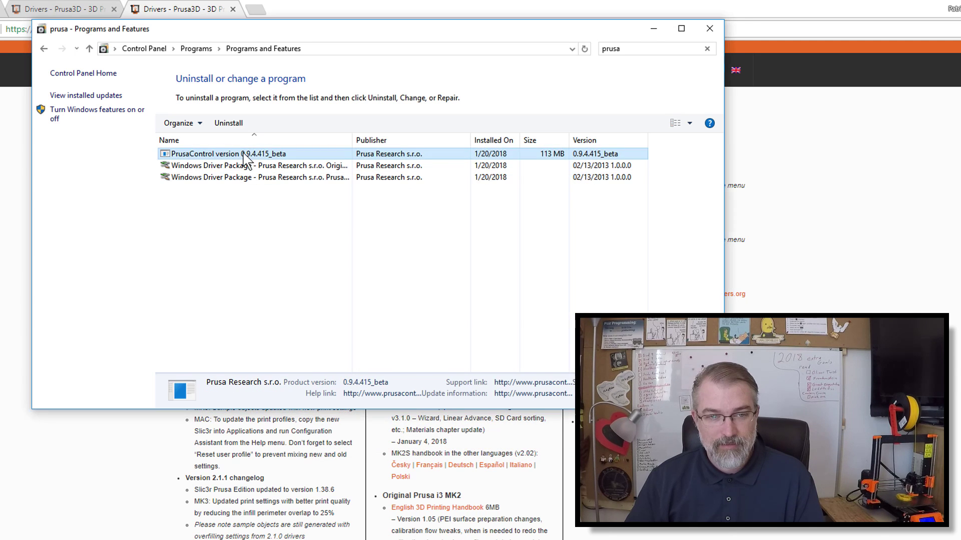
{"action": "left_click", "coordinate": [232, 125]}
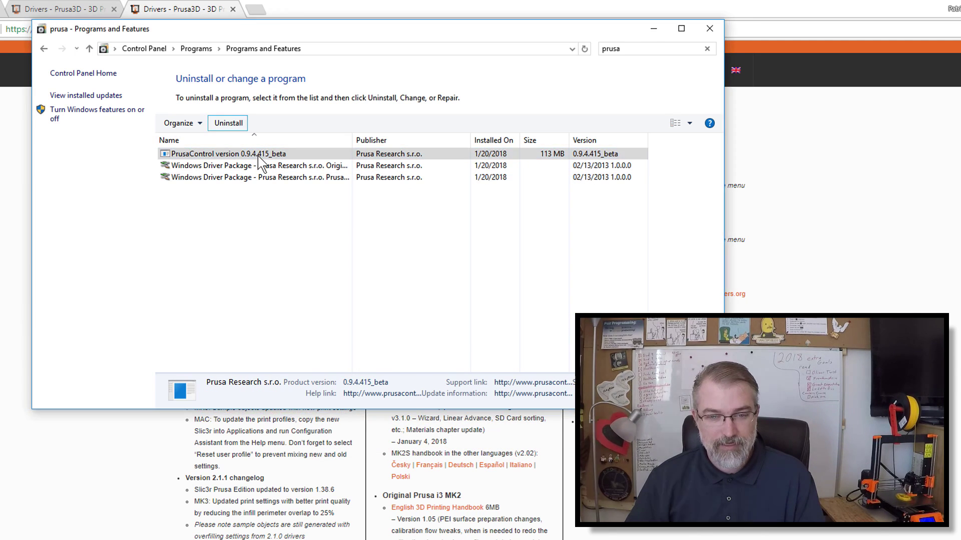
{"action": "left_click", "coordinate": [506, 381]}
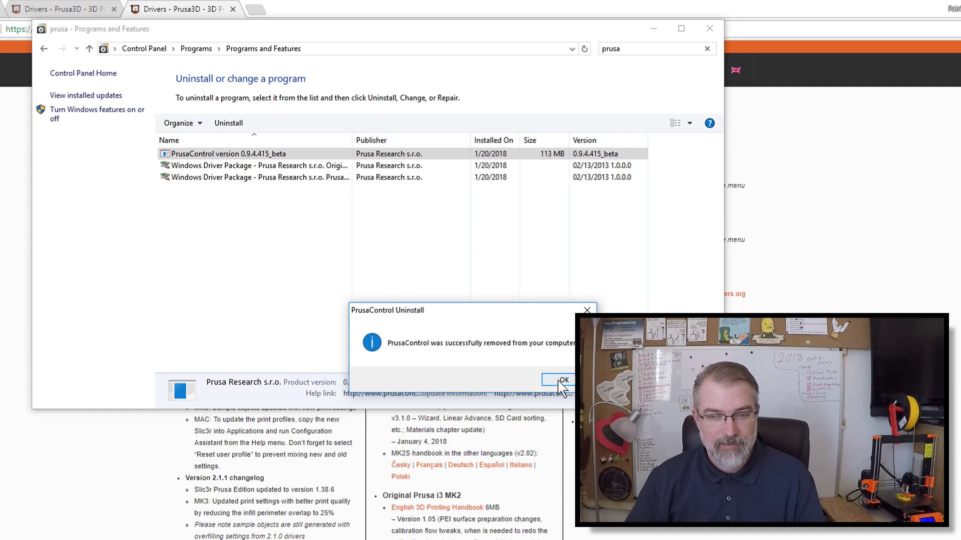
{"action": "left_click", "coordinate": [553, 378]}
- Uninstall both Prusa Research Windows driver packages
{"action": "left_click", "coordinate": [210, 154]}
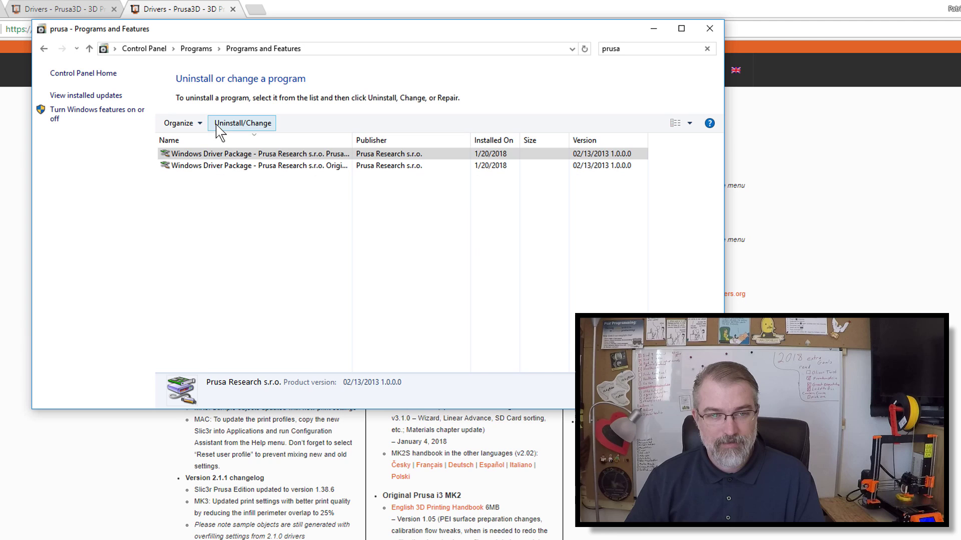
{"action": "left_click", "coordinate": [220, 125]}
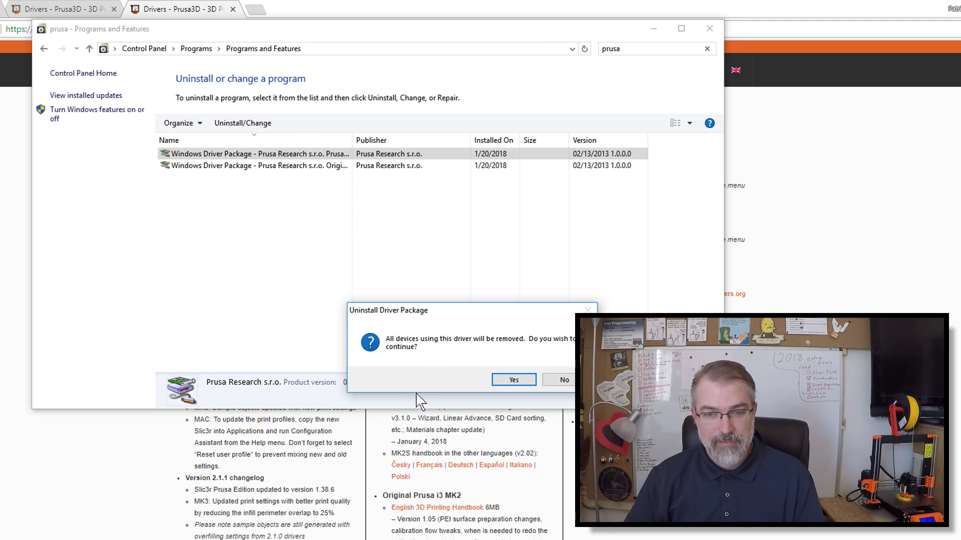
{"action": "left_click", "coordinate": [506, 380]}
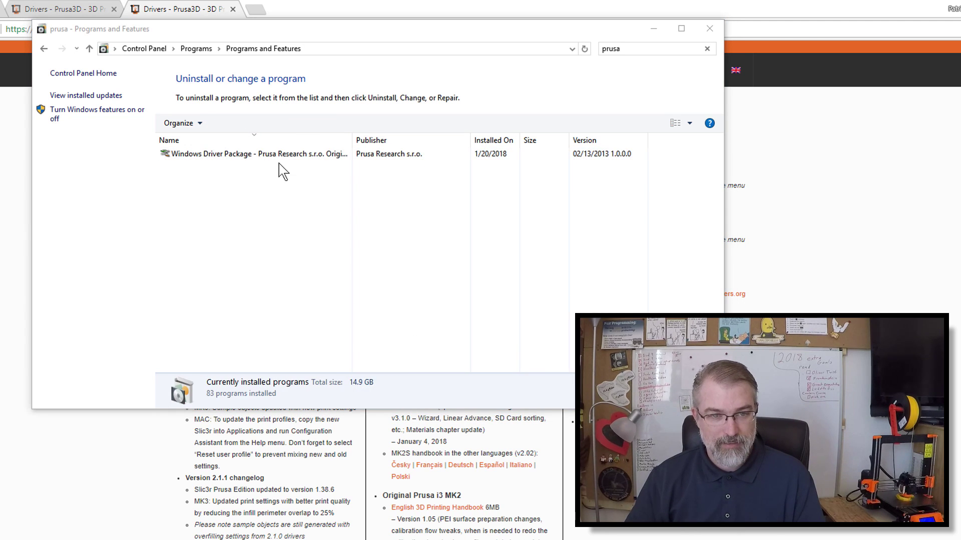
{"action": "left_click", "coordinate": [275, 154]}
{"action": "left_click", "coordinate": [242, 124]}
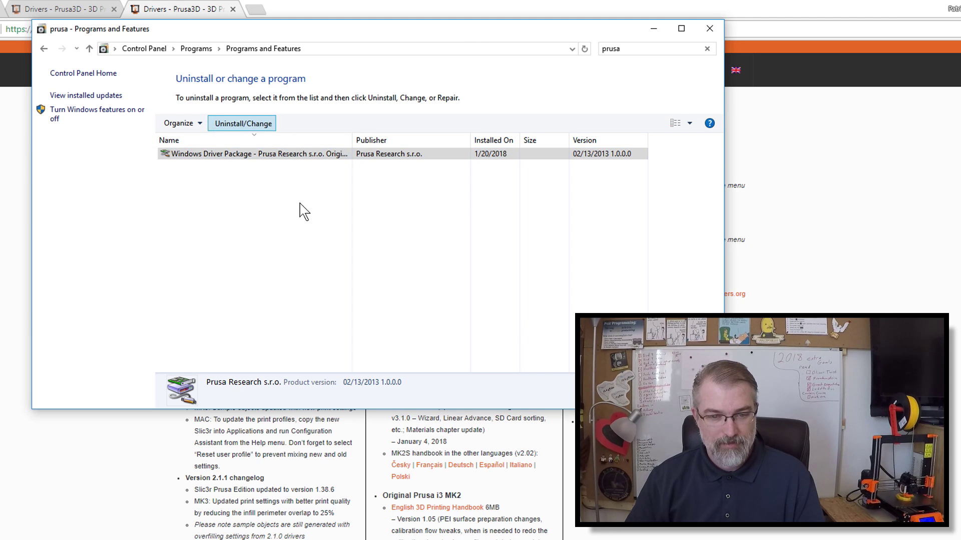
{"action": "left_click", "coordinate": [510, 380]}
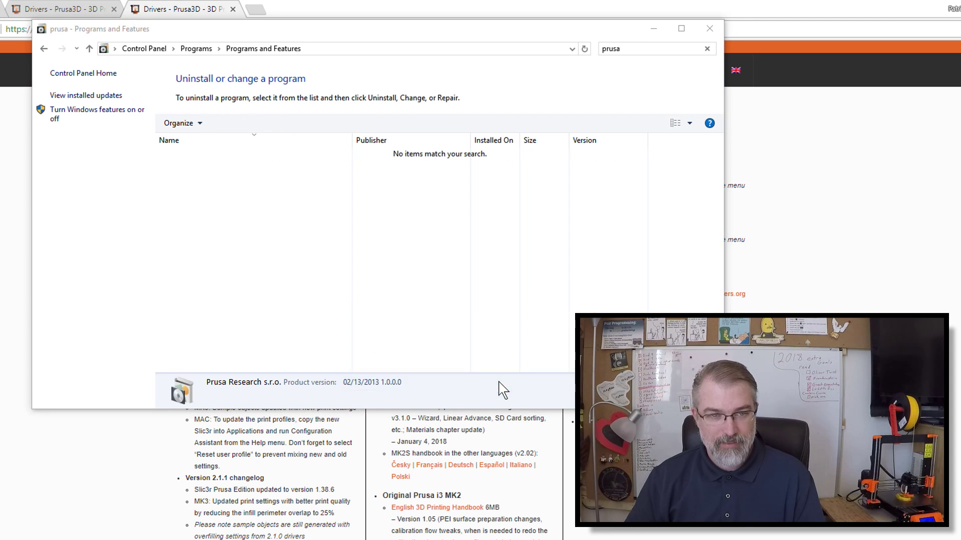
- Clear the search box so all installed programs are listed again
{"action": "left_click", "coordinate": [628, 52]}
{"action": "type", "text": "slic"}
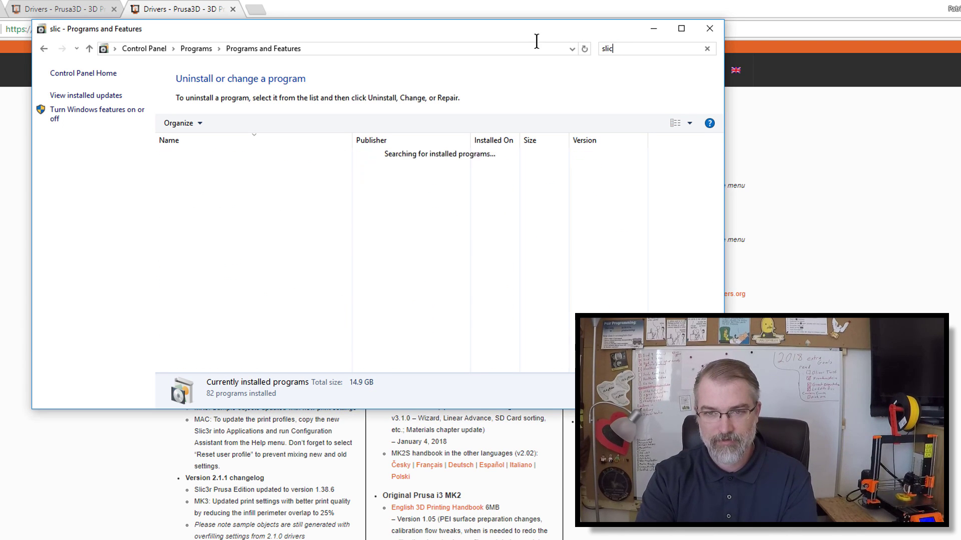
{"action": "key", "text": "BackSpace"}
{"action": "key", "text": "BackSpace"}
{"action": "key", "text": "BackSpace"}
{"action": "key", "text": "BackSpace"}
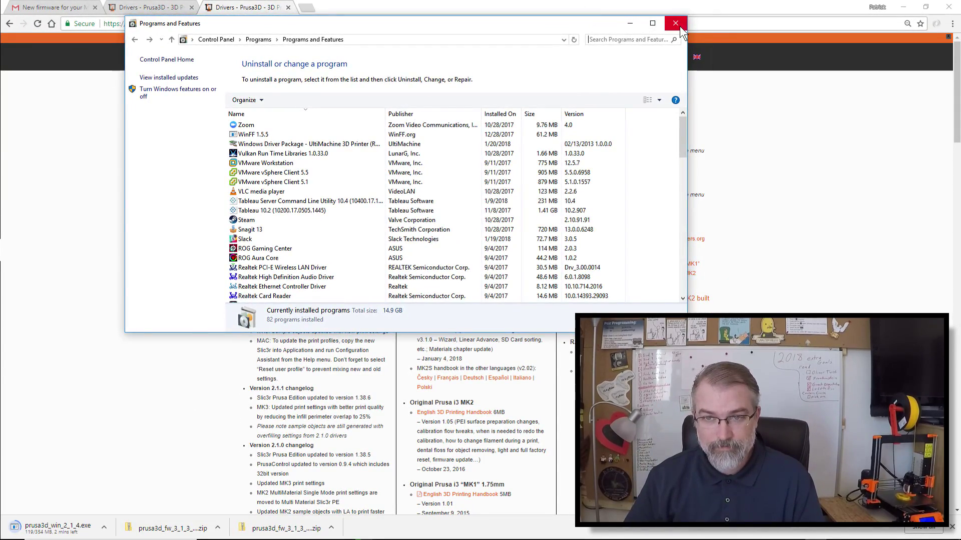
- Close Programs and Features and run prusa3d_win_2_1_4.exe from the download bar
{"action": "left_click", "coordinate": [675, 24]}
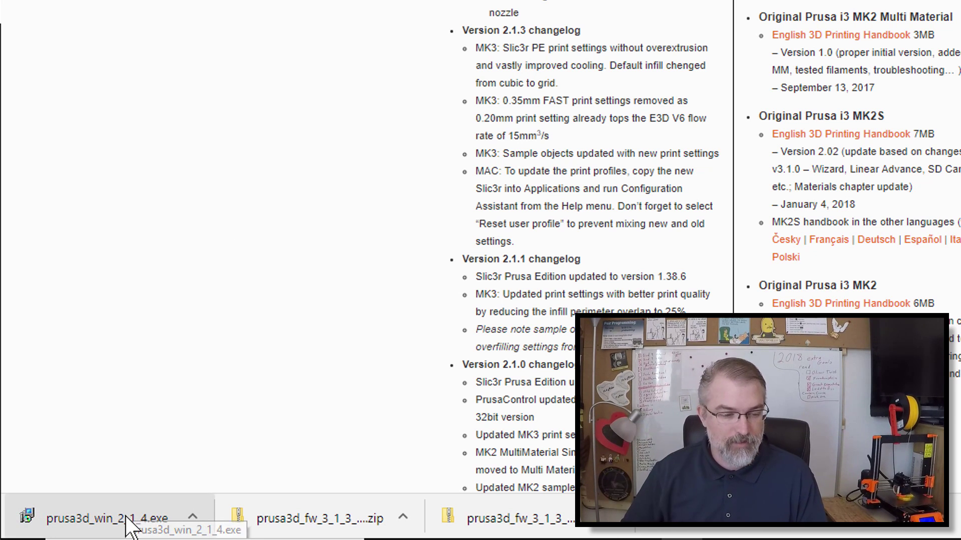
{"action": "left_click", "coordinate": [131, 524]}
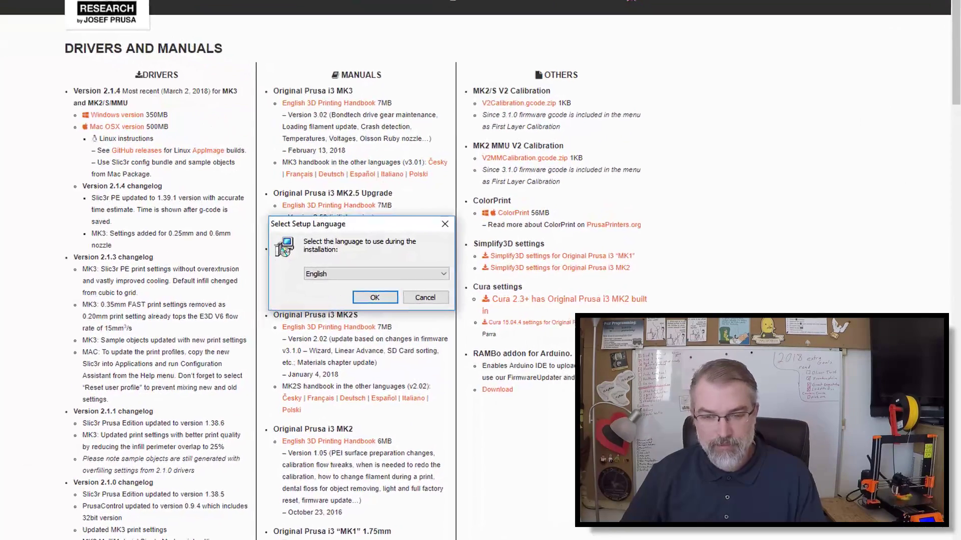
- Choose English, keep the default folder, and add the MK2 Multi Material and MK3 Slic3r components
{"action": "left_click", "coordinate": [361, 298]}
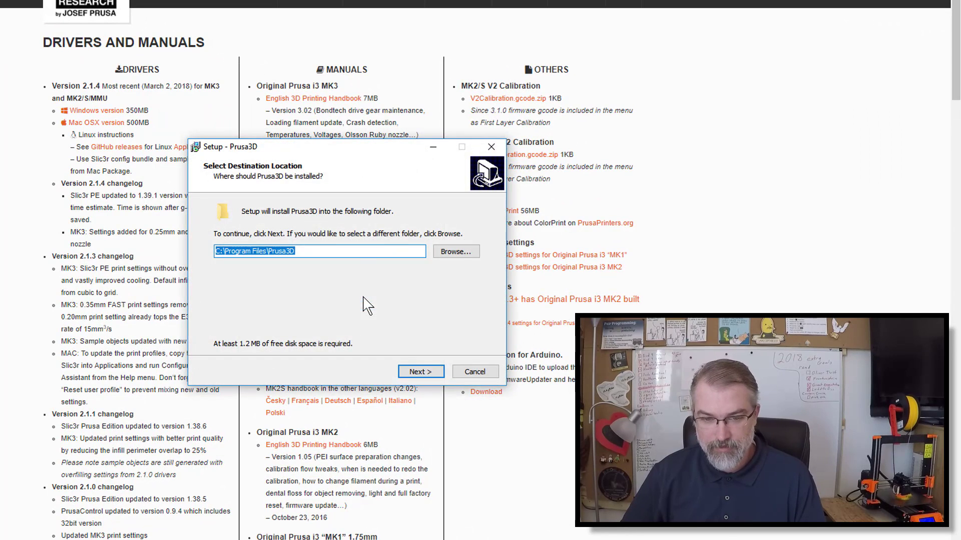
{"action": "left_click", "coordinate": [417, 372]}
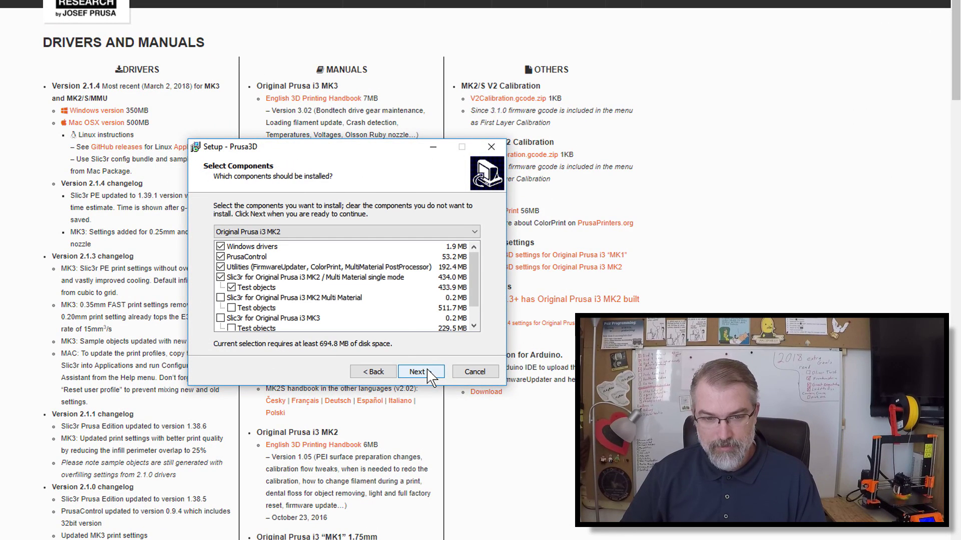
{"action": "left_click", "coordinate": [220, 298]}
{"action": "left_click", "coordinate": [221, 319]}
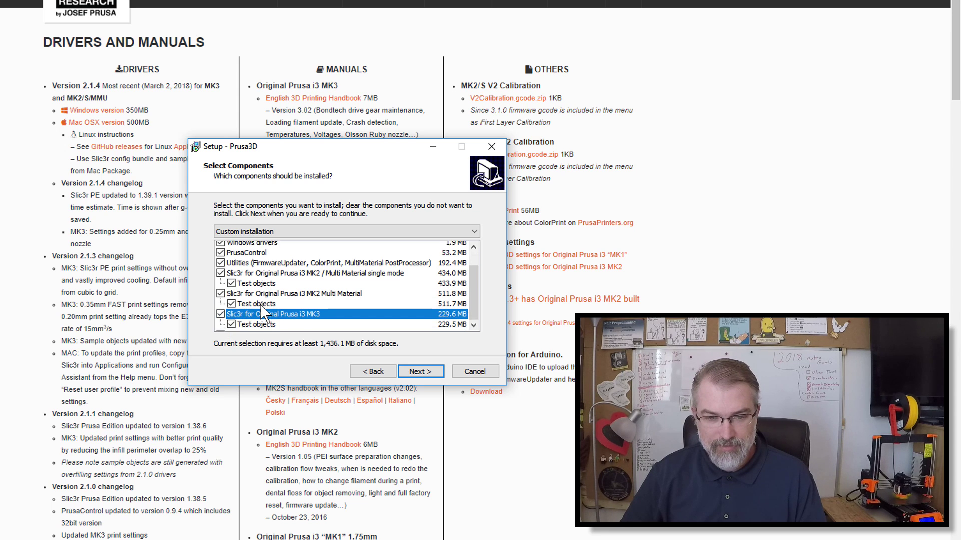
{"action": "scroll", "coordinate": [261, 304], "scroll_direction": "down", "scroll_amount": 1}
{"action": "scroll", "coordinate": [261, 305], "scroll_direction": "up", "scroll_amount": 1}
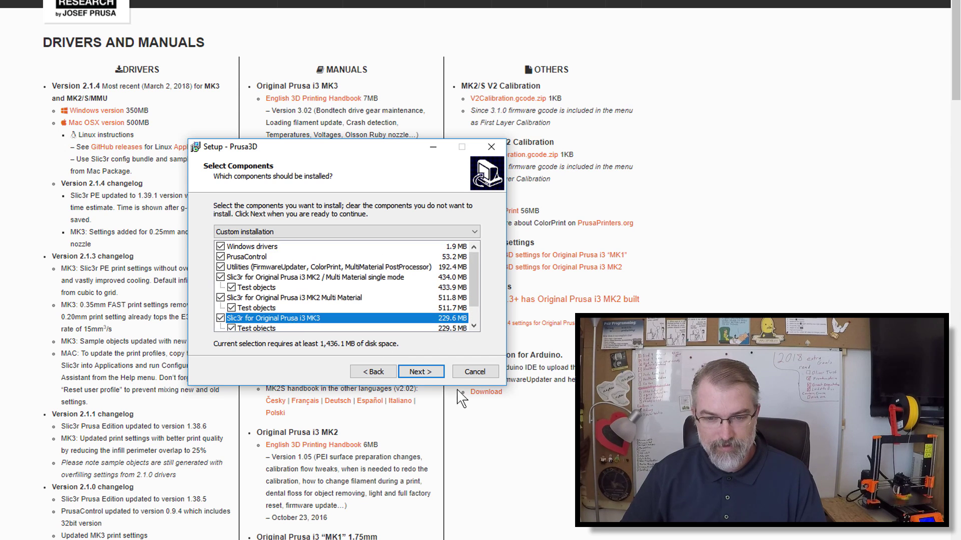
- Keep the default Start Menu folder and desktop shortcut, then start installing Prusa3D
{"action": "left_click", "coordinate": [419, 371]}
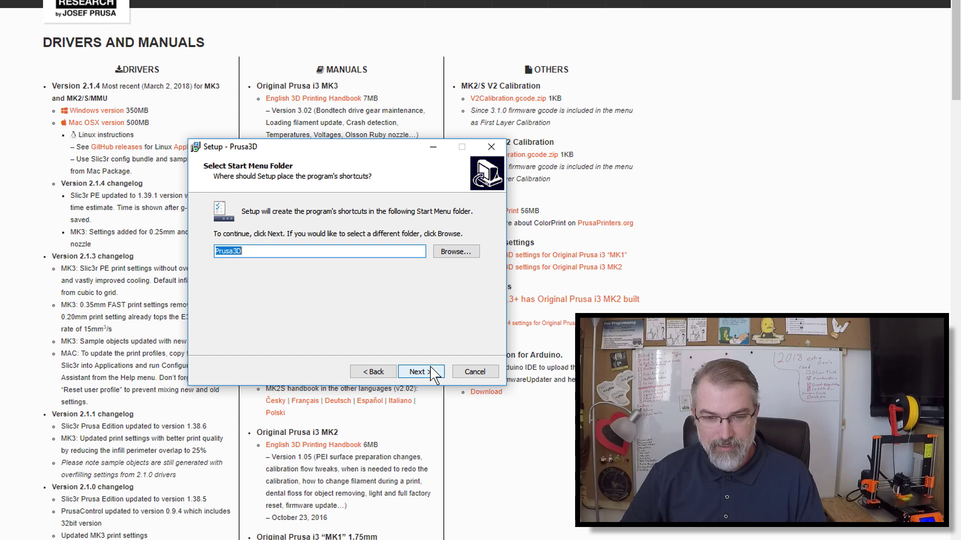
{"action": "left_click", "coordinate": [431, 371]}
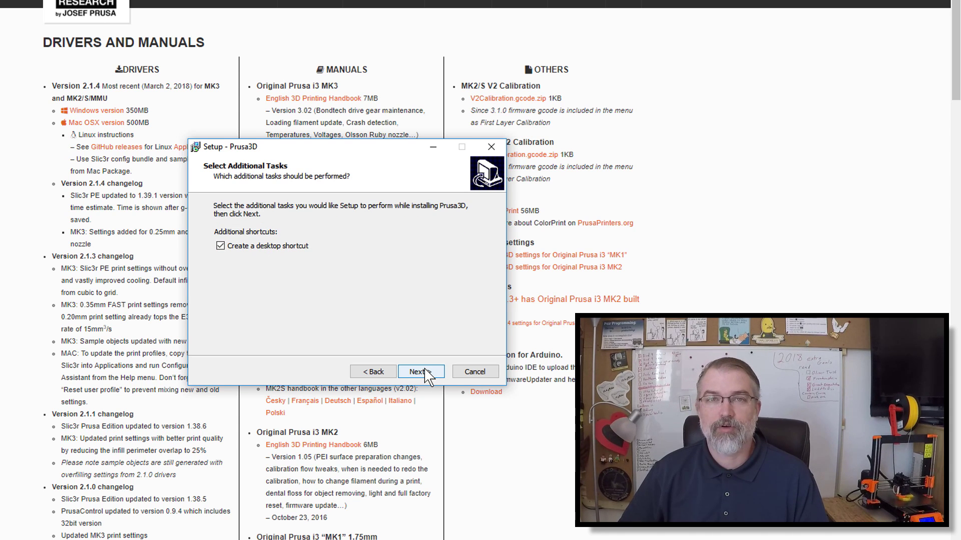
{"action": "left_click", "coordinate": [427, 374]}
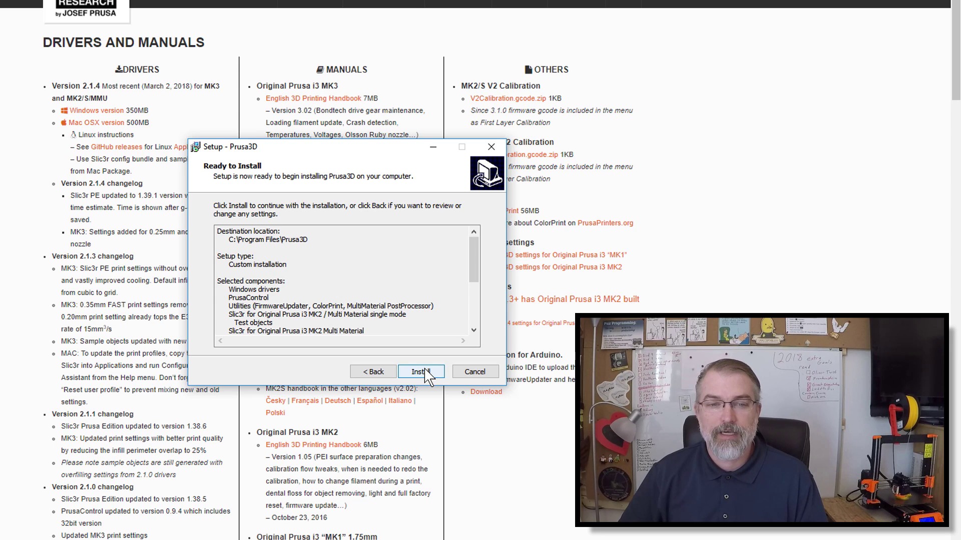
{"action": "left_click", "coordinate": [420, 372]}
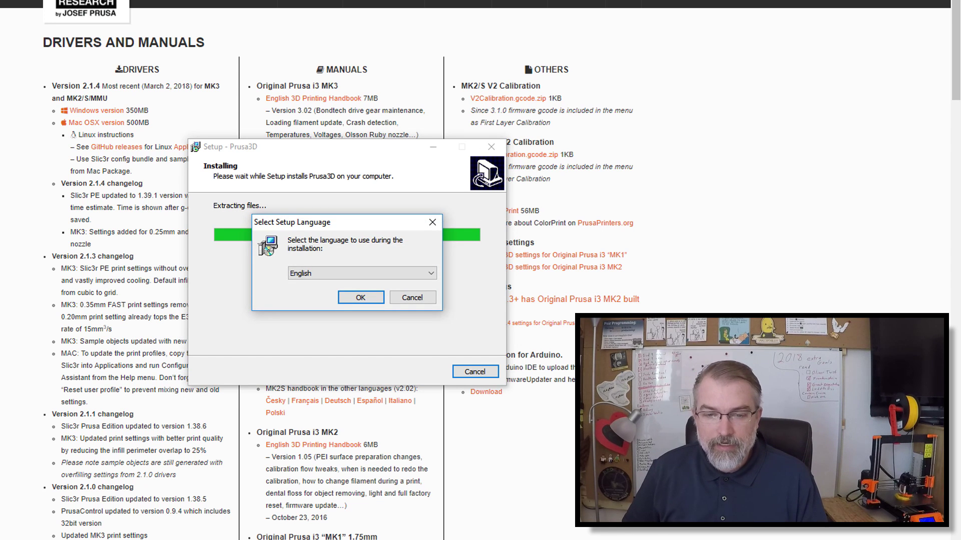
- Reinstall PrusaControl in English into its existing folder, then finish and launch it
{"action": "left_click", "coordinate": [360, 298]}
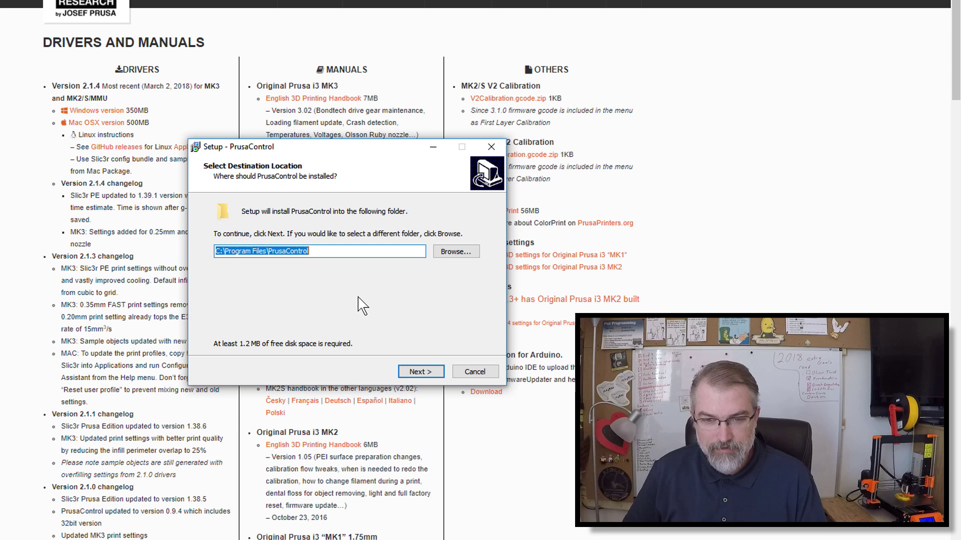
{"action": "left_click", "coordinate": [420, 372]}
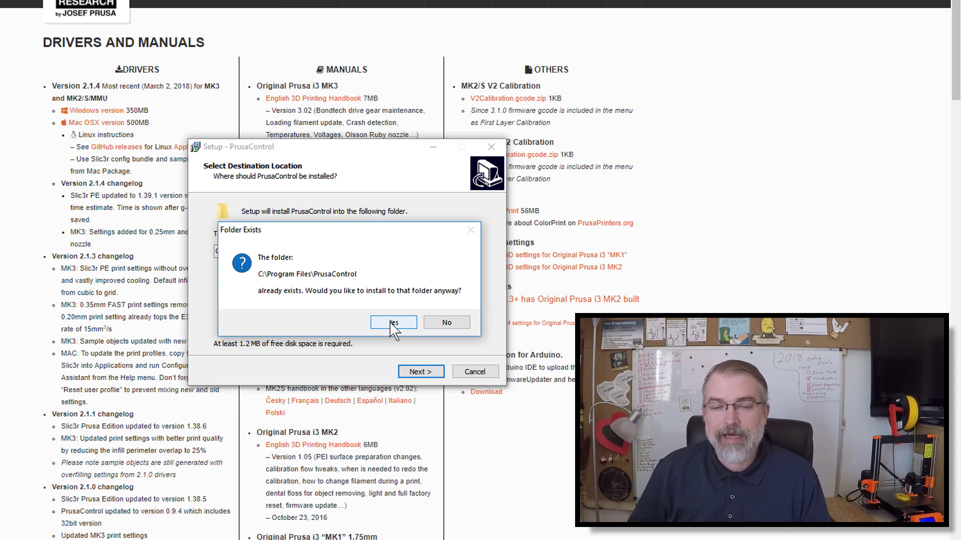
{"action": "left_click", "coordinate": [393, 323]}
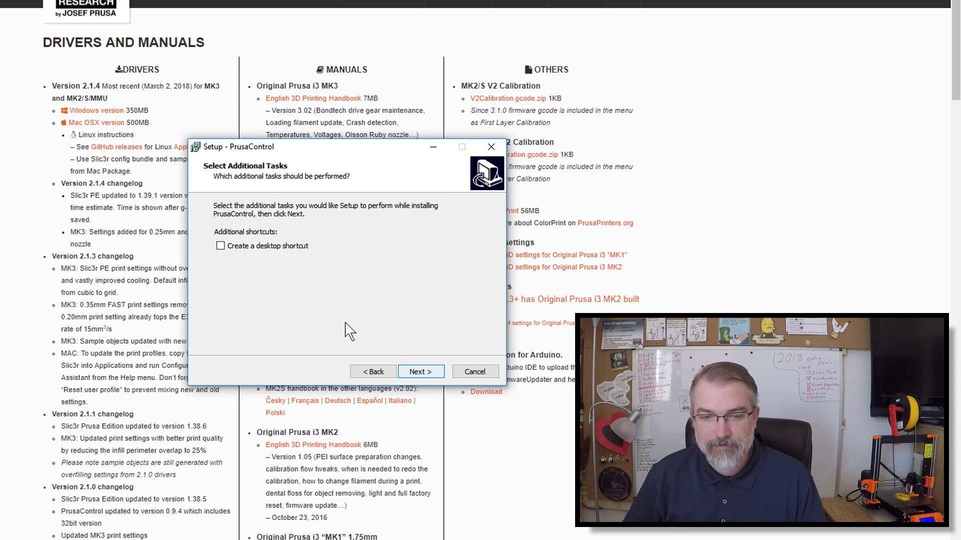
{"action": "left_click", "coordinate": [420, 372]}
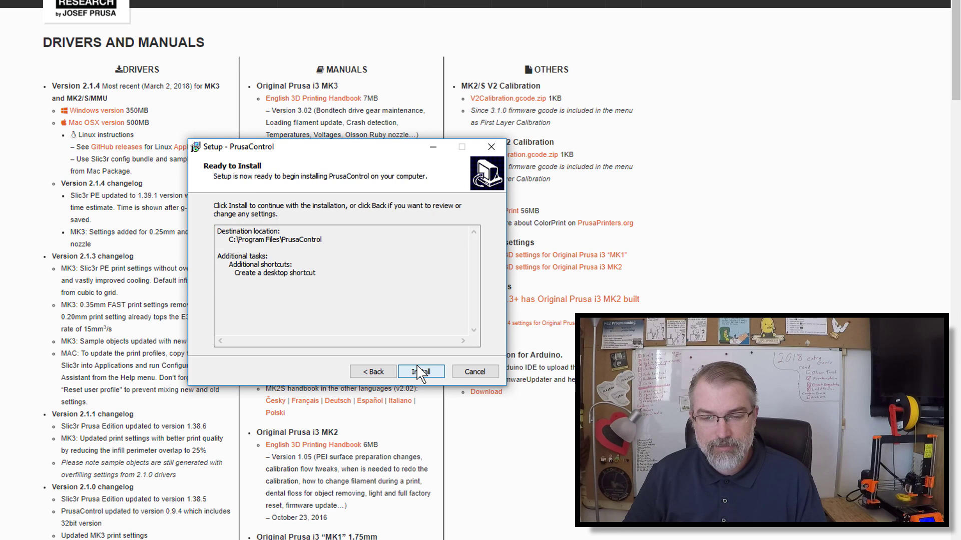
{"action": "left_click", "coordinate": [420, 371]}
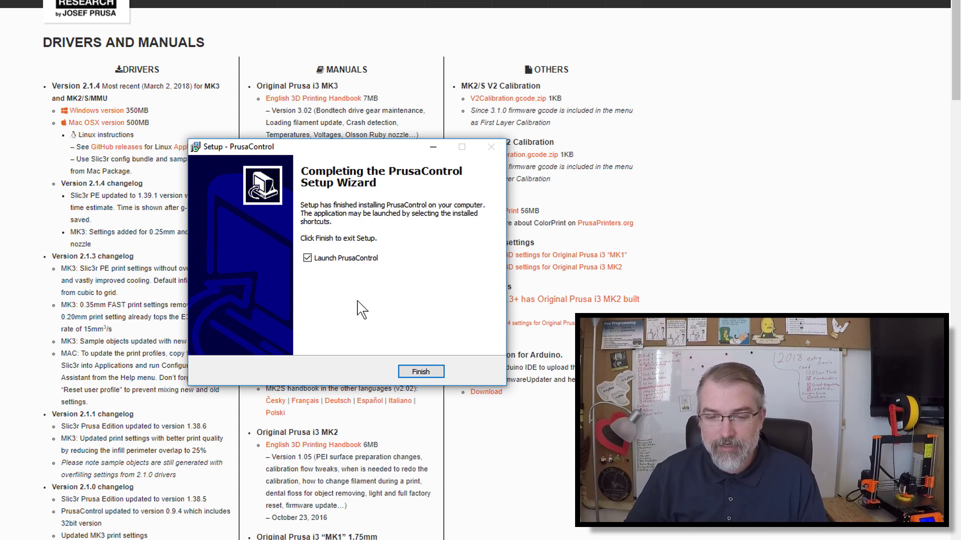
{"action": "left_click", "coordinate": [429, 373]}
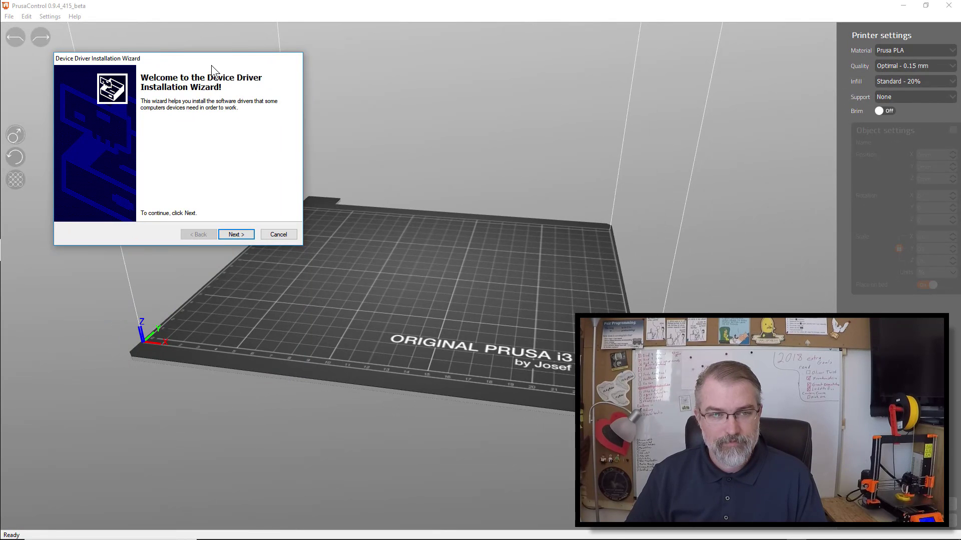
- Bring PrusaControl forward and confirm version 0.9.4_415_beta in Help > About
{"action": "left_click", "coordinate": [262, 28]}
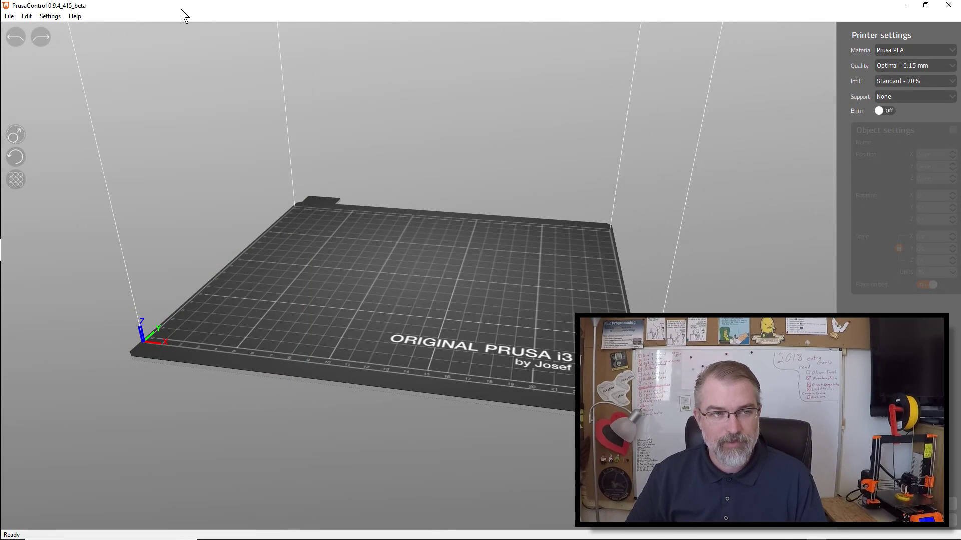
{"action": "left_click", "coordinate": [75, 17]}
{"action": "left_click", "coordinate": [100, 70]}
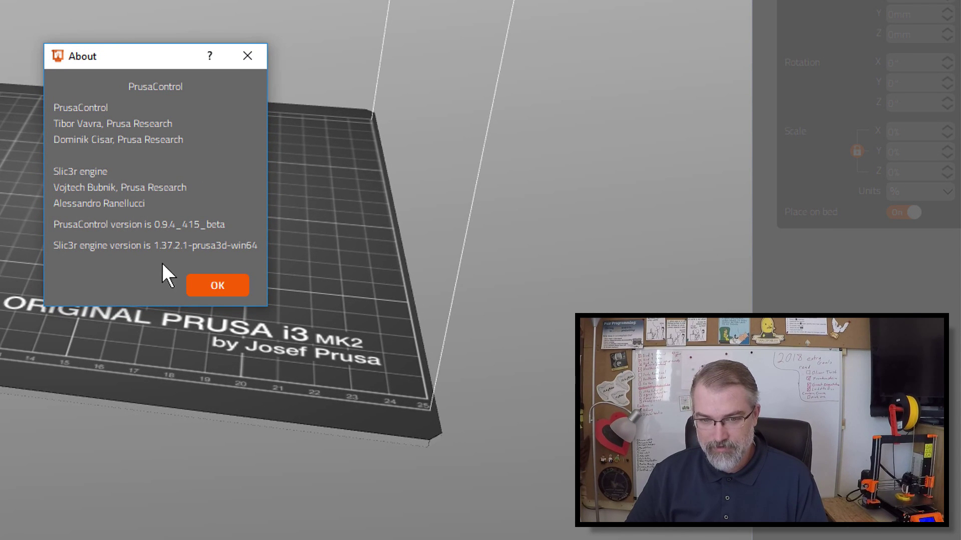
{"action": "left_click", "coordinate": [213, 279]}
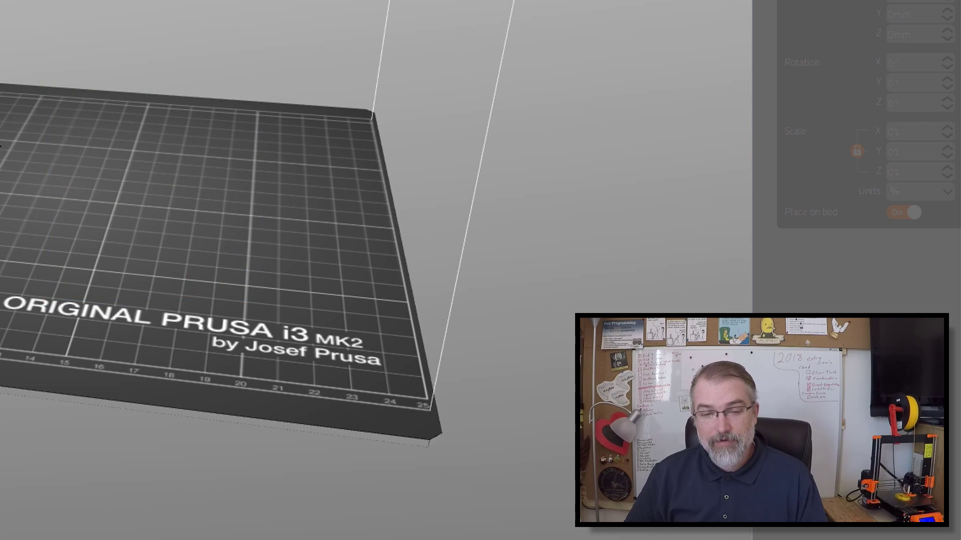
{"action": "scroll", "coordinate": [8, 178], "scroll_direction": "up", "scroll_amount": 5}
{"action": "scroll", "coordinate": [9, 180], "scroll_direction": "up", "scroll_amount": 1}
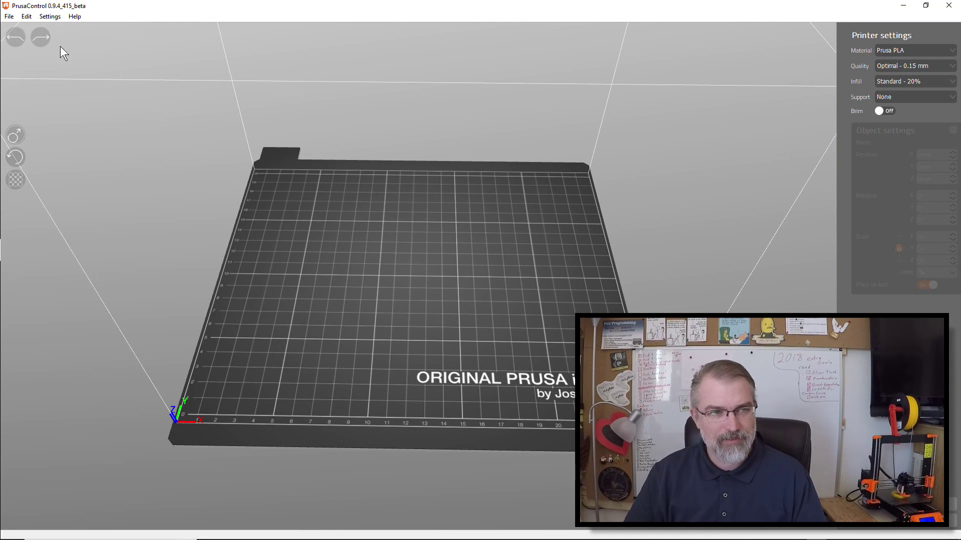
- Set the printer model in PrusaControl's settings to Original Prusa i3 MK3
{"action": "left_click", "coordinate": [49, 16]}
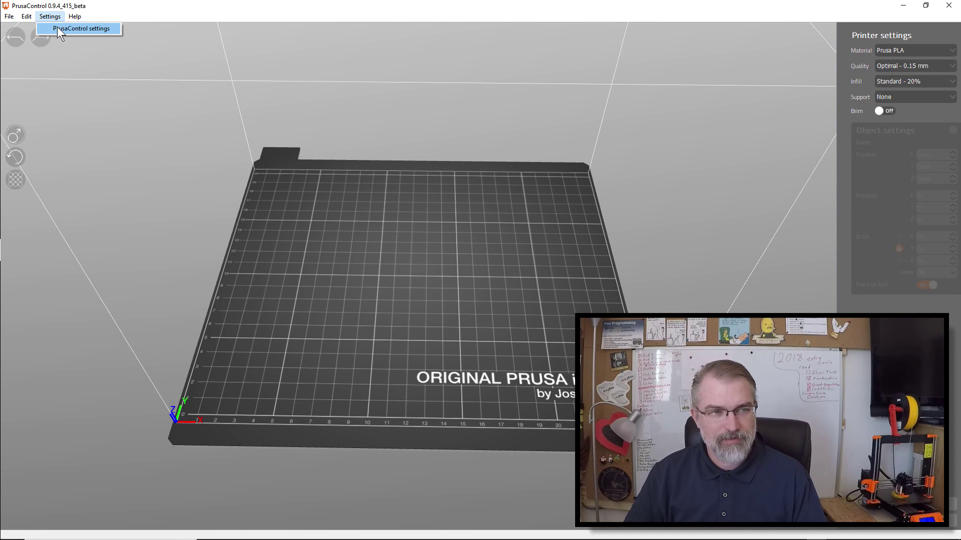
{"action": "left_click", "coordinate": [57, 26]}
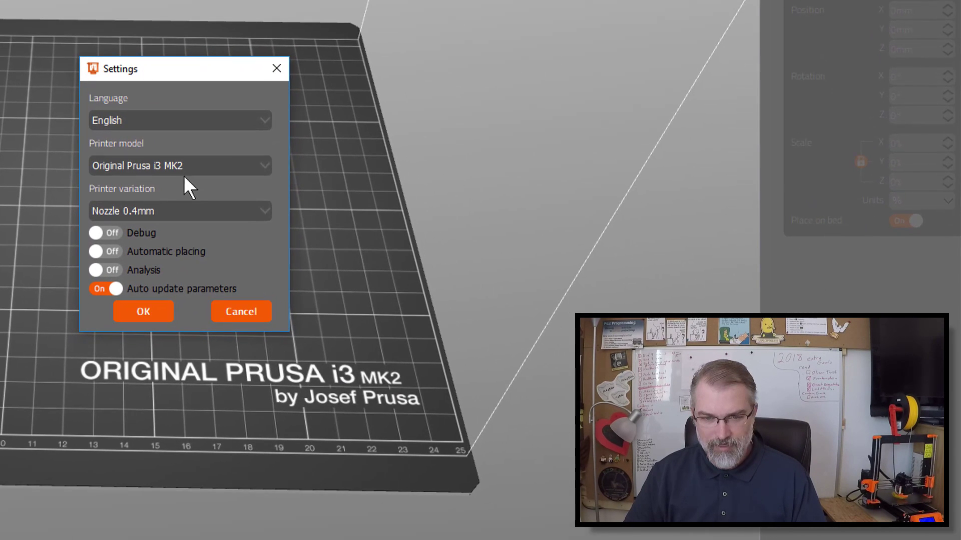
{"action": "left_click", "coordinate": [481, 253]}
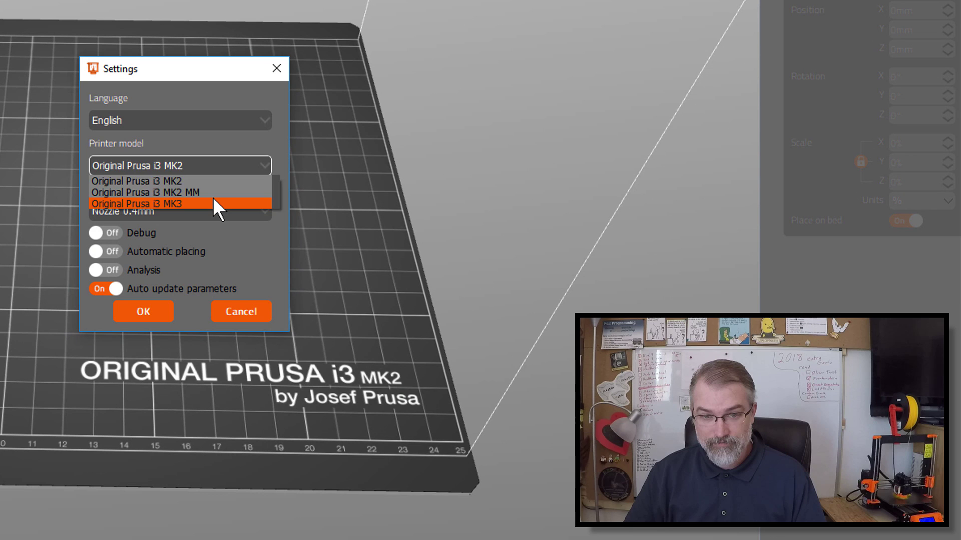
{"action": "left_click", "coordinate": [214, 200]}
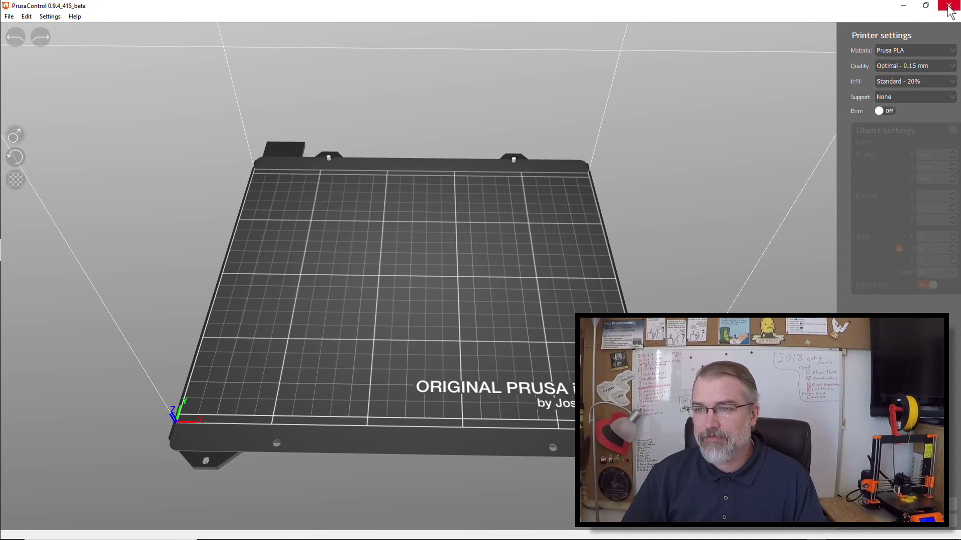
- Close PrusaControl, complete the driver wizard and Prusa3D Setup, then minimize Chrome
{"action": "left_click", "coordinate": [948, 6]}
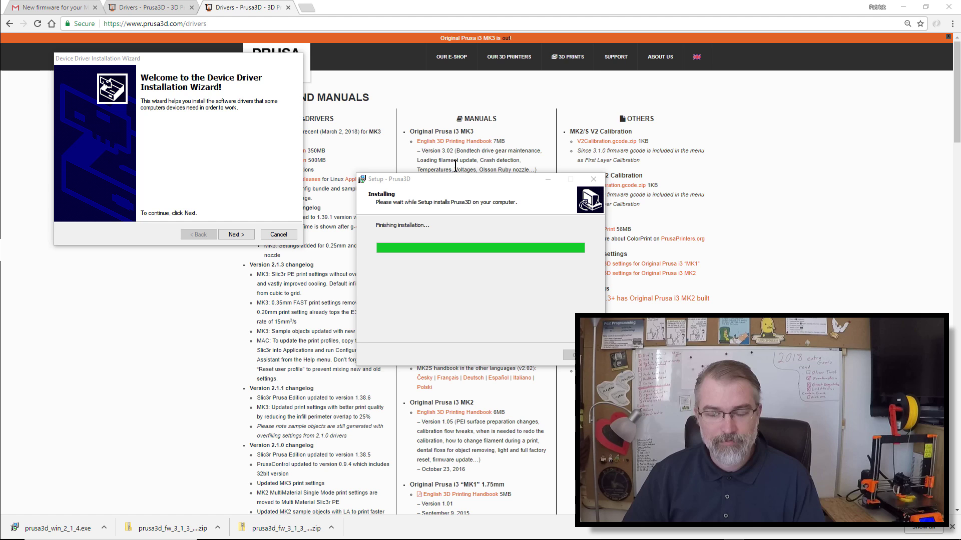
{"action": "left_click", "coordinate": [194, 147]}
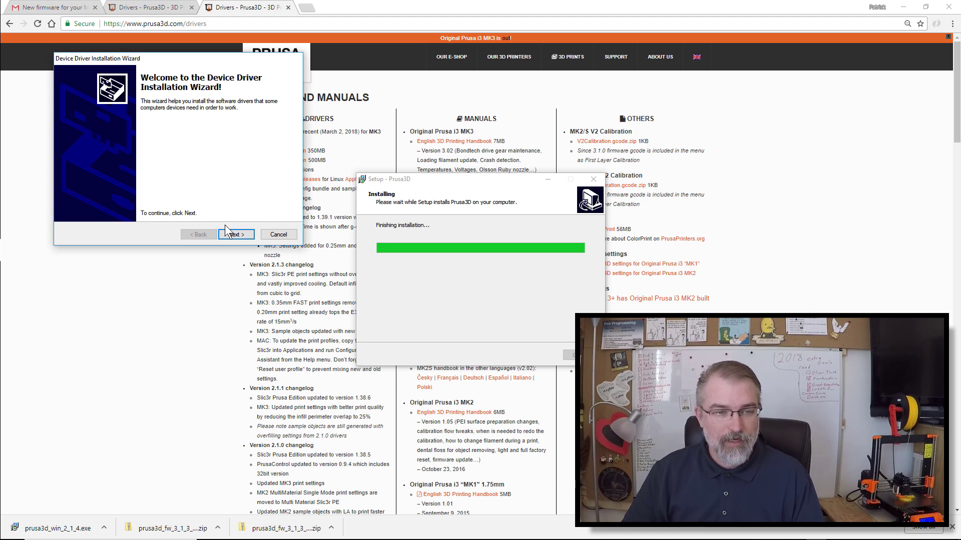
{"action": "left_click", "coordinate": [226, 231]}
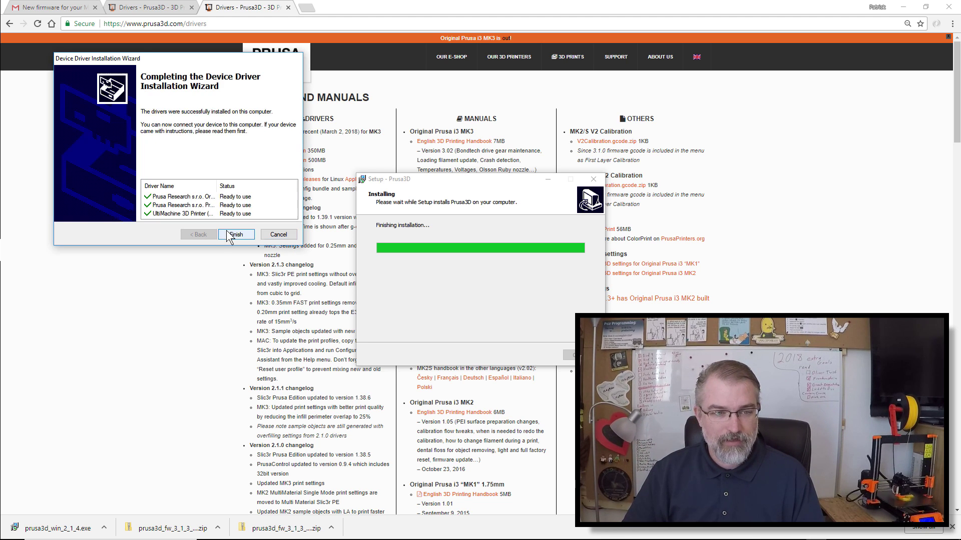
{"action": "left_click", "coordinate": [229, 234]}
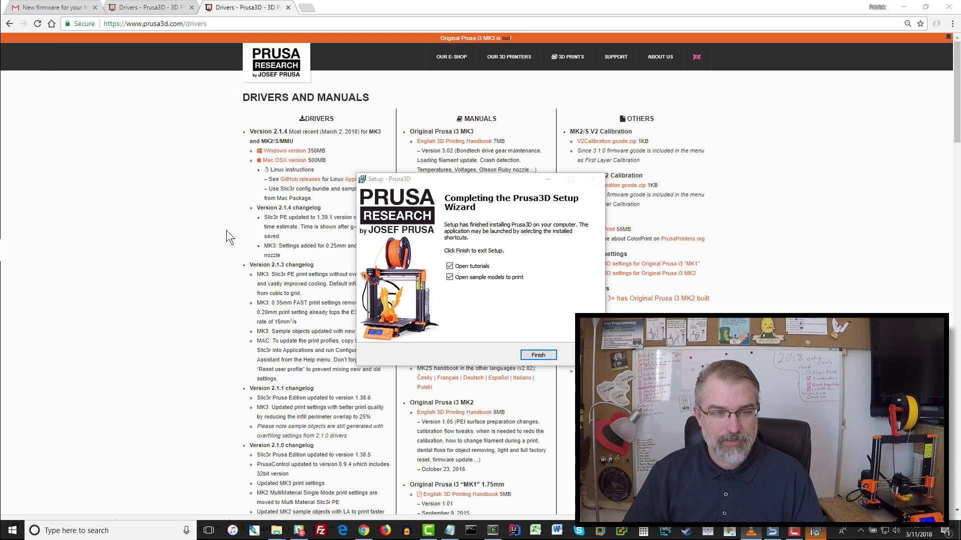
{"action": "left_click", "coordinate": [538, 355]}
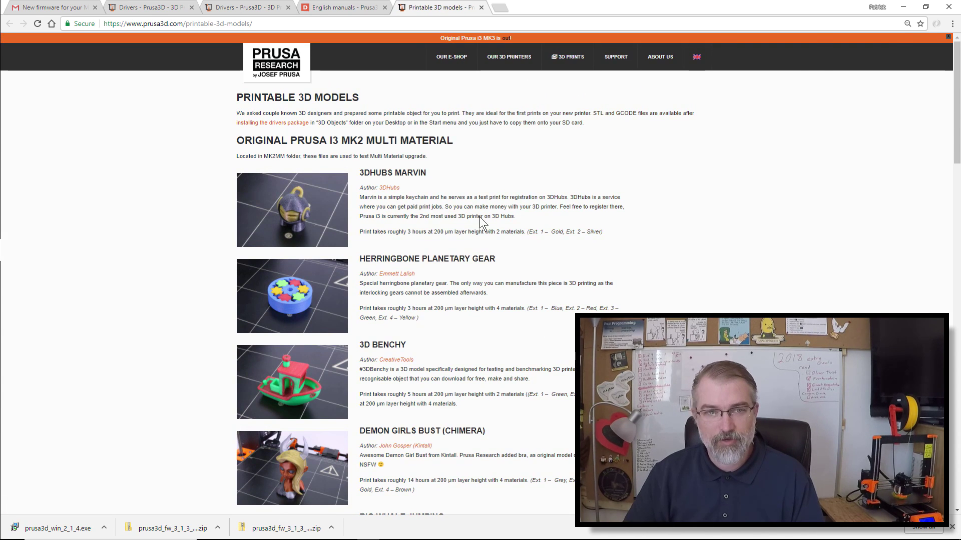
{"action": "left_click", "coordinate": [903, 7]}
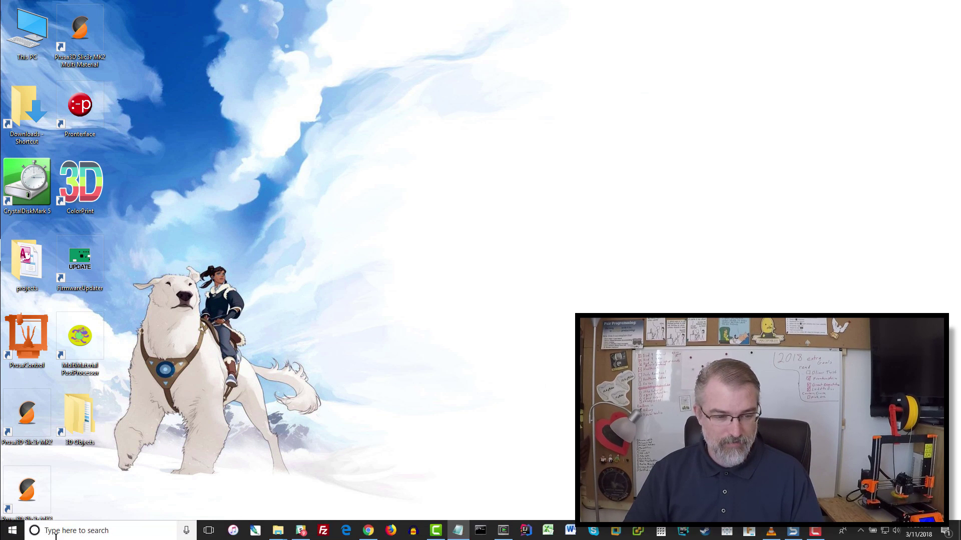
- Search 'firmware' and launch FirmwareUpdater, moving its window up and to the left
{"action": "left_click", "coordinate": [54, 531]}
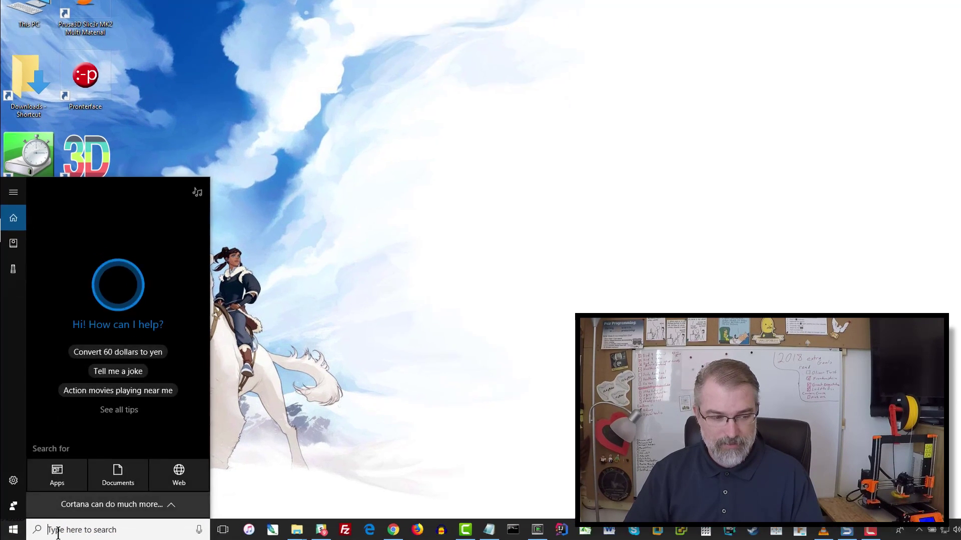
{"action": "type", "text": "firmware"}
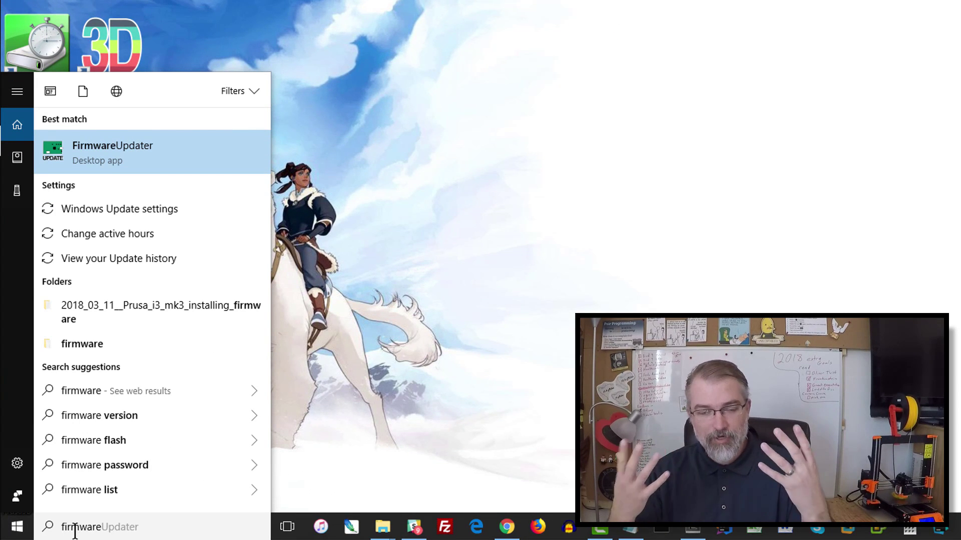
{"action": "left_click", "coordinate": [115, 158]}
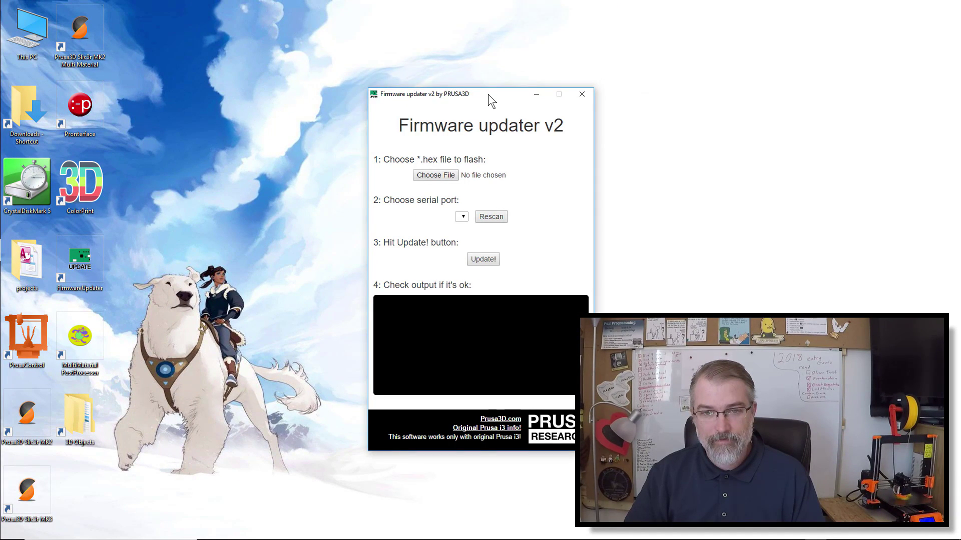
{"action": "left_click_drag", "start_coordinate": [488, 94], "coordinate": [418, 79]}
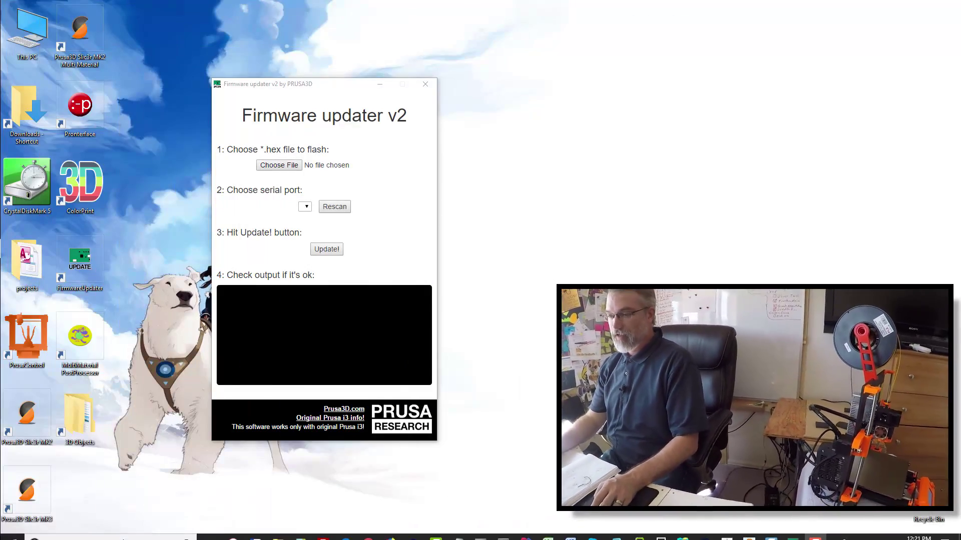
- Search 'firmwareupdate', close the search panel, and open File Explorer on Downloads with Win+E
{"action": "left_click", "coordinate": [105, 529]}
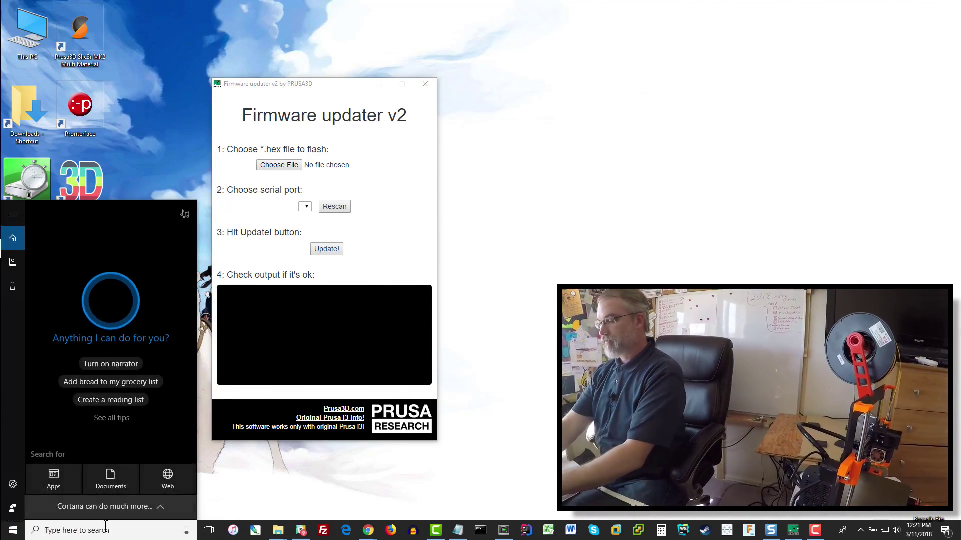
{"action": "type", "text": "firmwareupad"}
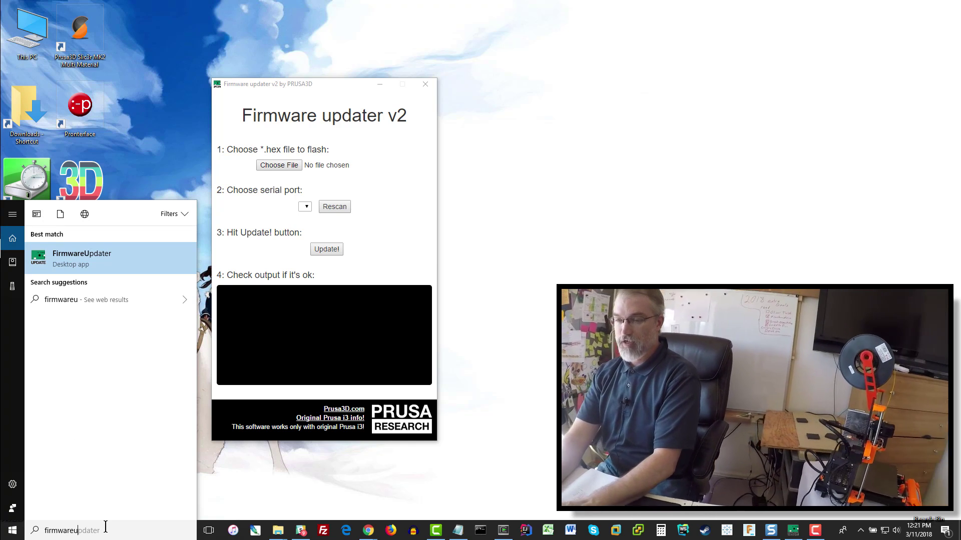
{"action": "key", "text": "BackSpace"}
{"action": "key", "text": "BackSpace"}
{"action": "type", "text": "date"}
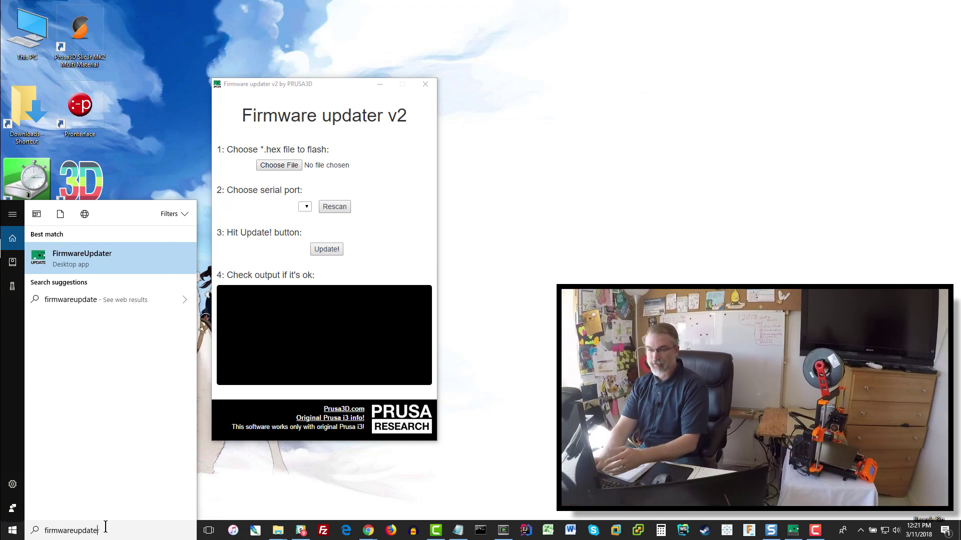
{"action": "left_click", "coordinate": [239, 472]}
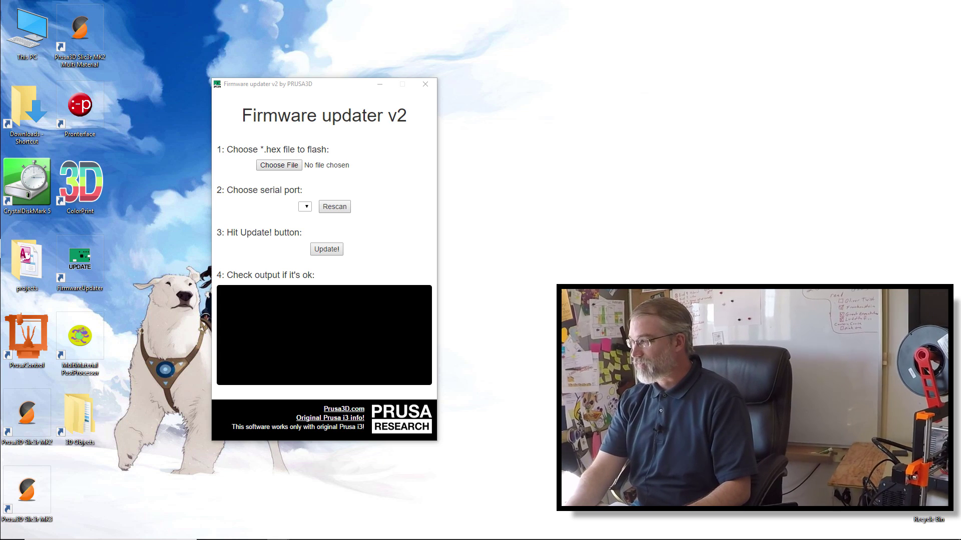
{"action": "key", "text": "super+e"}
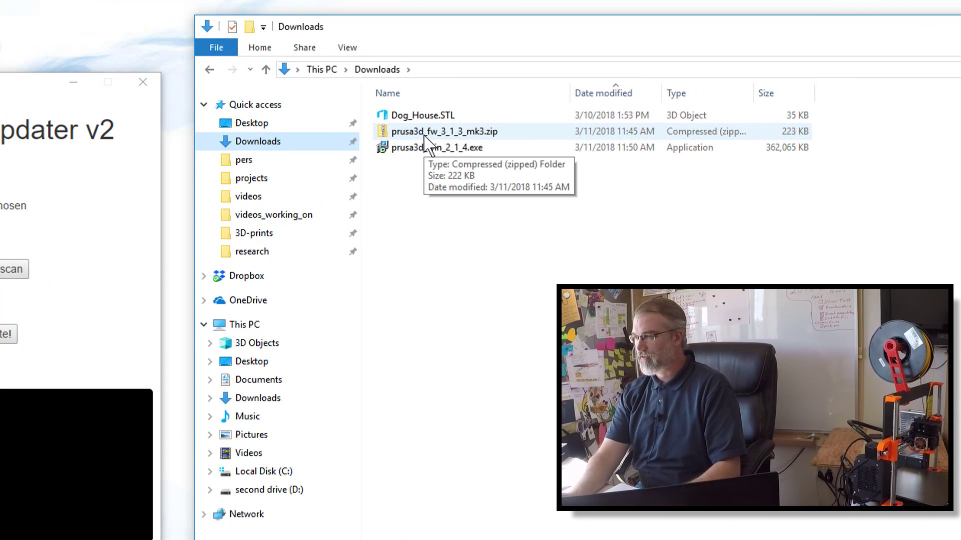
- Extract prusa3d_fw_3_1_3_mk3.zip into Downloads and select the extracted prusa3d_fw_3_1_3_mk3.hex
{"action": "right_click", "coordinate": [424, 137]}
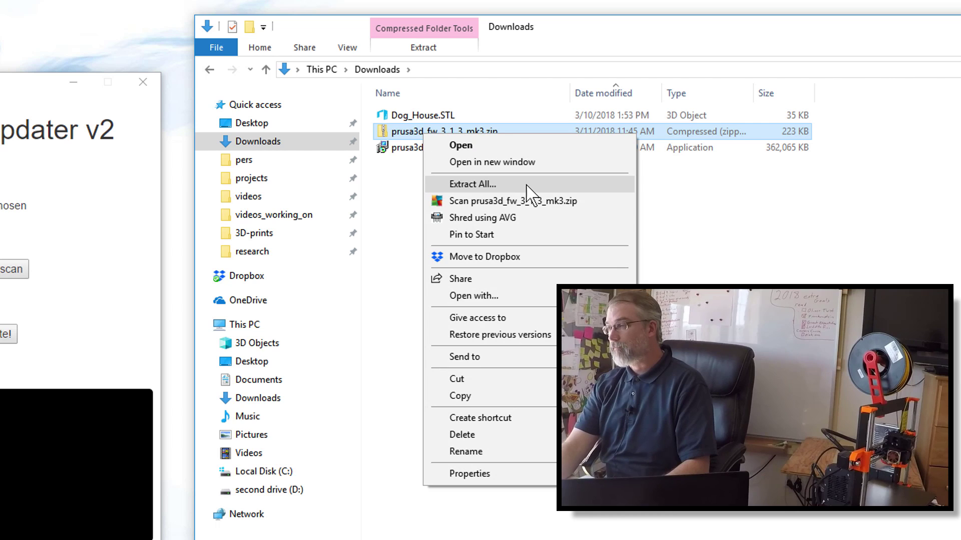
{"action": "left_click", "coordinate": [525, 184]}
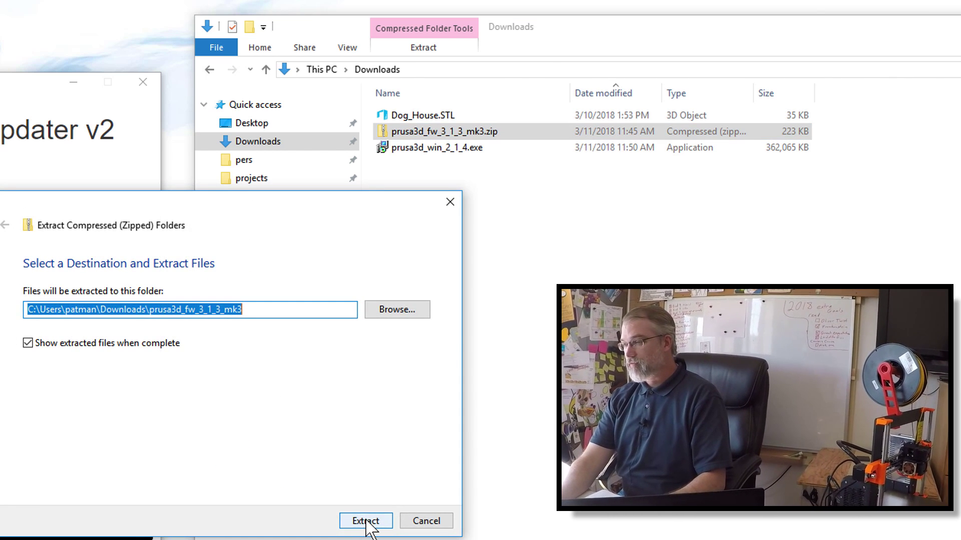
{"action": "left_click", "coordinate": [365, 520]}
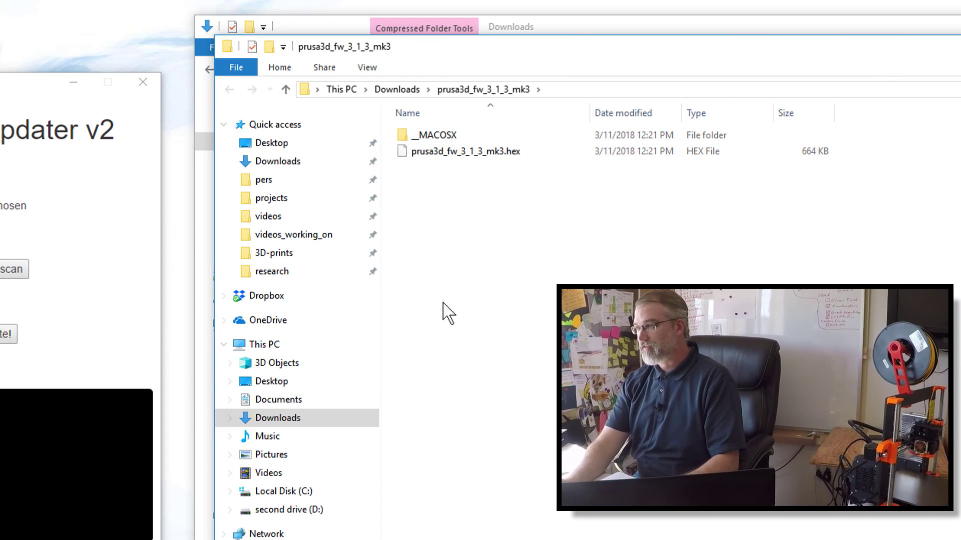
{"action": "left_click", "coordinate": [459, 155]}
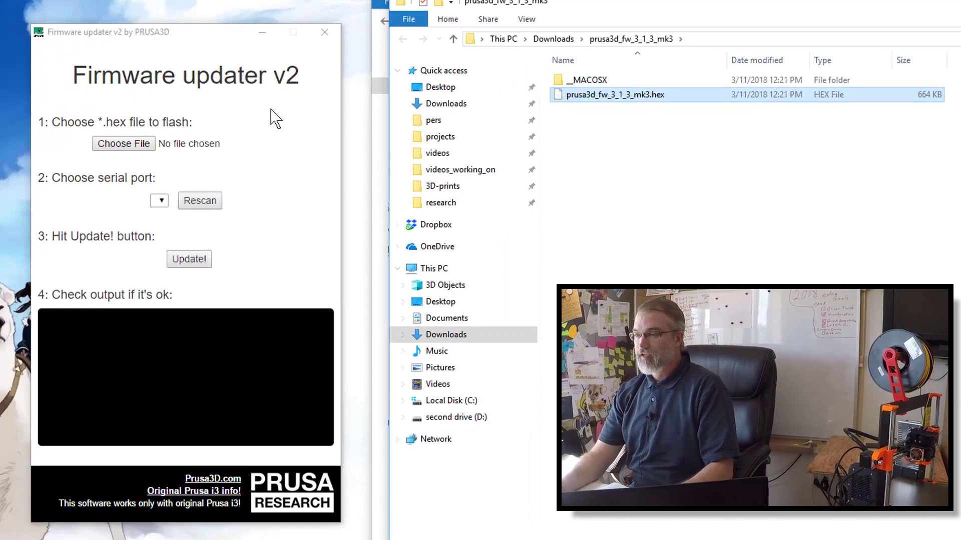
- Load Downloads > prusa3d_fw_3_1_3_mk3 > prusa3d_fw_3_1_3_mk3.hex as the file to flash
{"action": "left_click", "coordinate": [18, 184]}
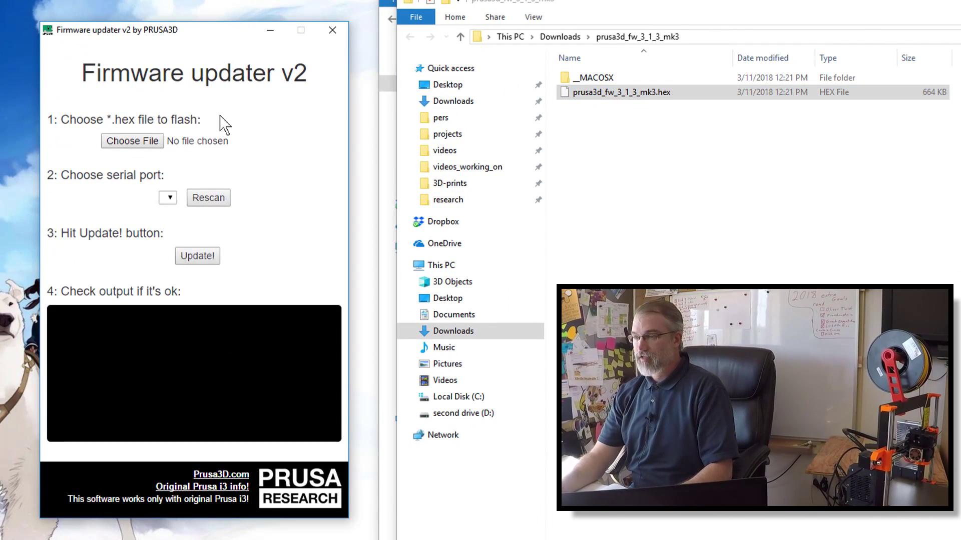
{"action": "left_click", "coordinate": [129, 142]}
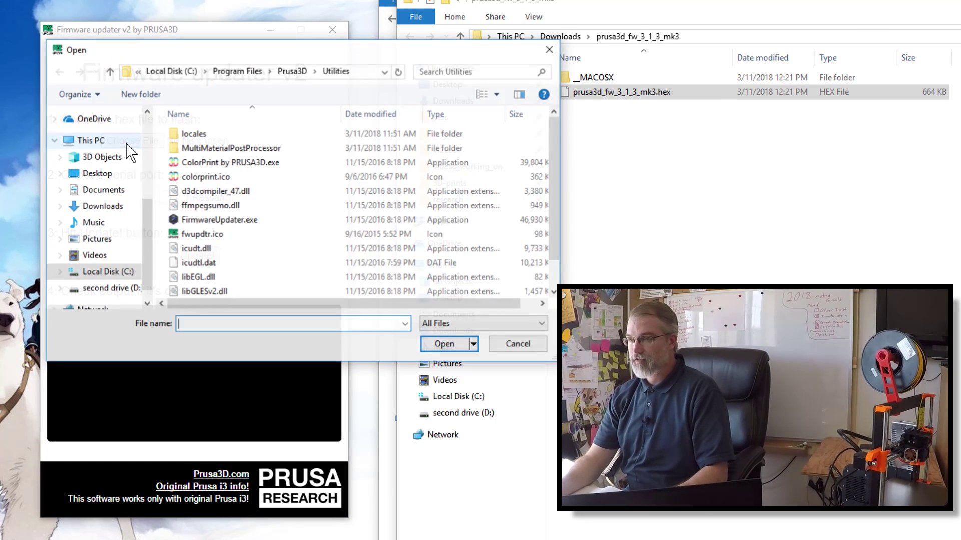
{"action": "scroll", "coordinate": [144, 127], "scroll_direction": "up", "scroll_amount": 4}
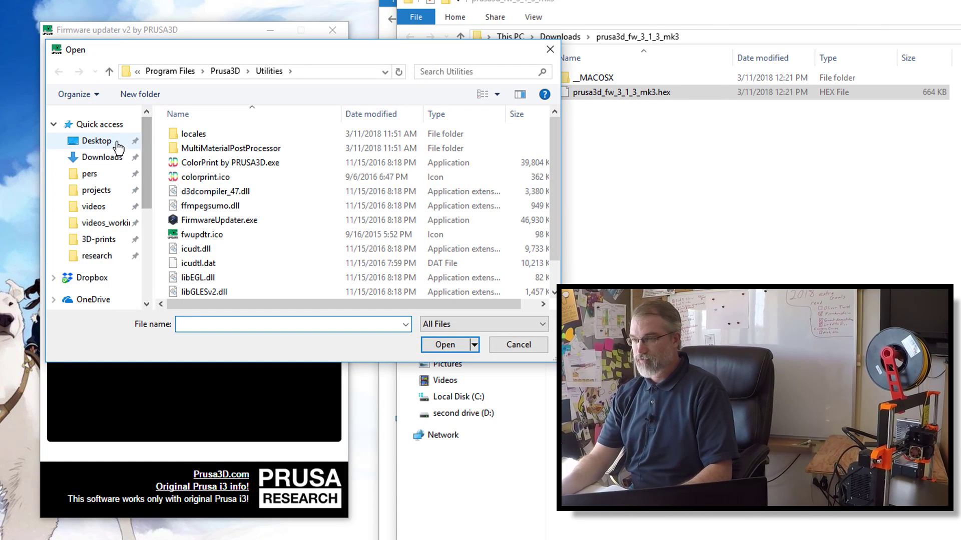
{"action": "left_click", "coordinate": [109, 159]}
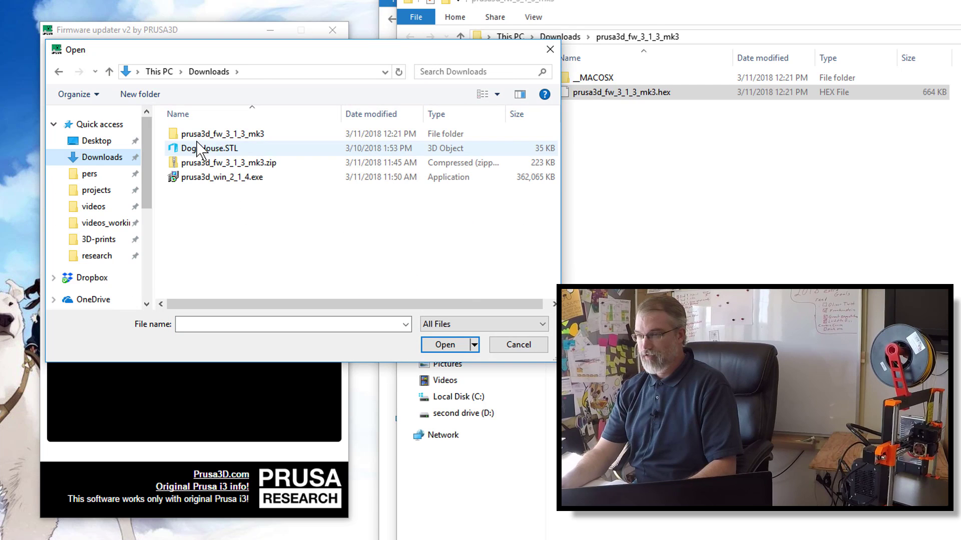
{"action": "double_click", "coordinate": [228, 134]}
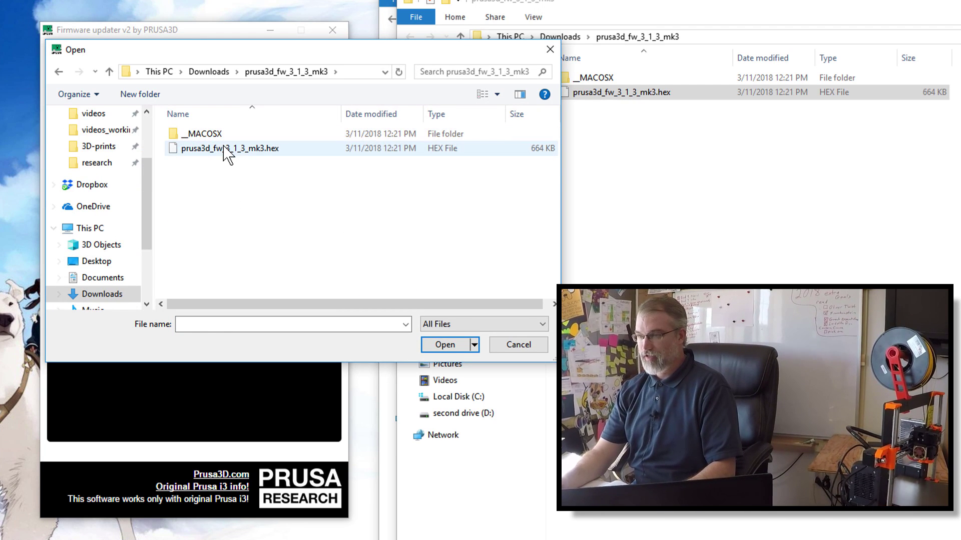
{"action": "left_click", "coordinate": [226, 148]}
{"action": "left_click", "coordinate": [444, 344]}
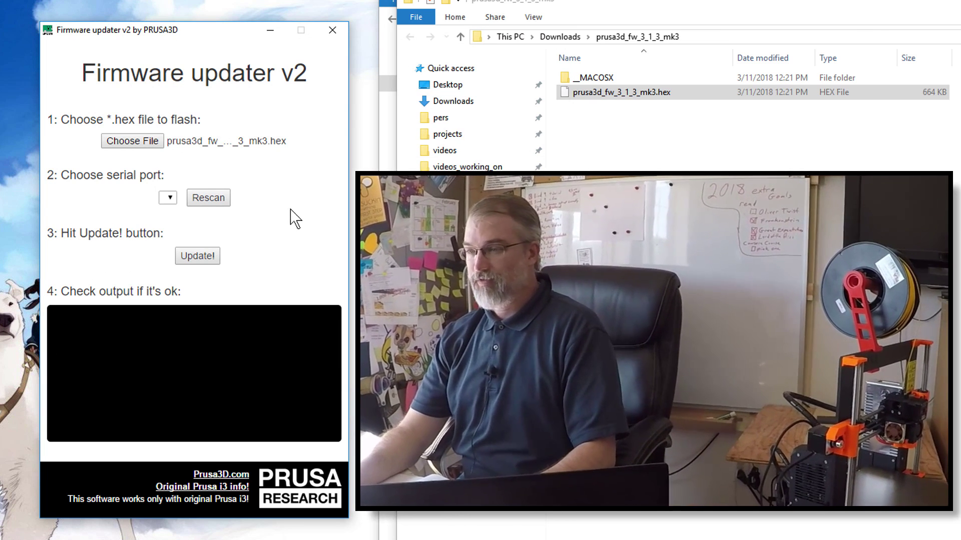
- Rescan the serial ports so the printer is detected on COM3
{"action": "left_click", "coordinate": [218, 200]}
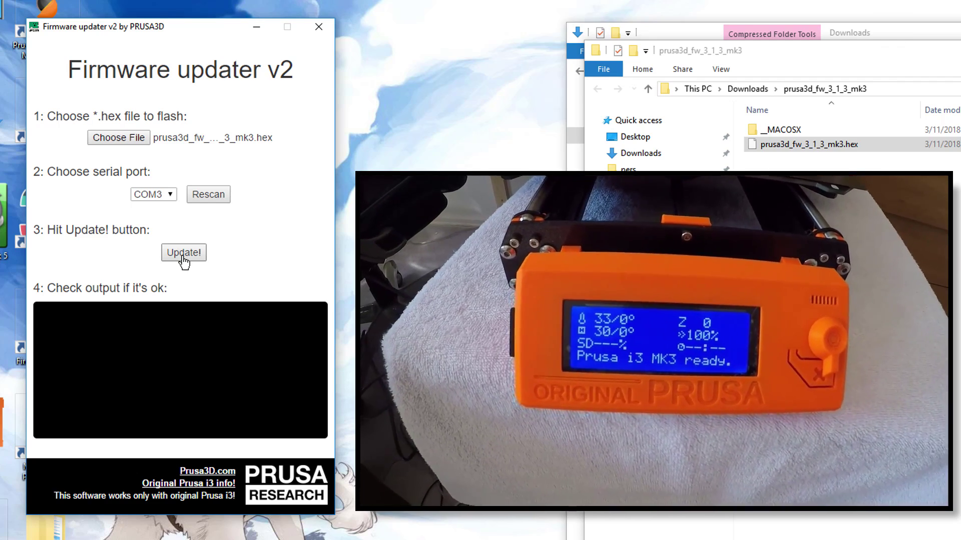
- Start flashing the 3.1.3 MK3 firmware onto the printer with Update!
{"action": "left_click", "coordinate": [184, 254]}
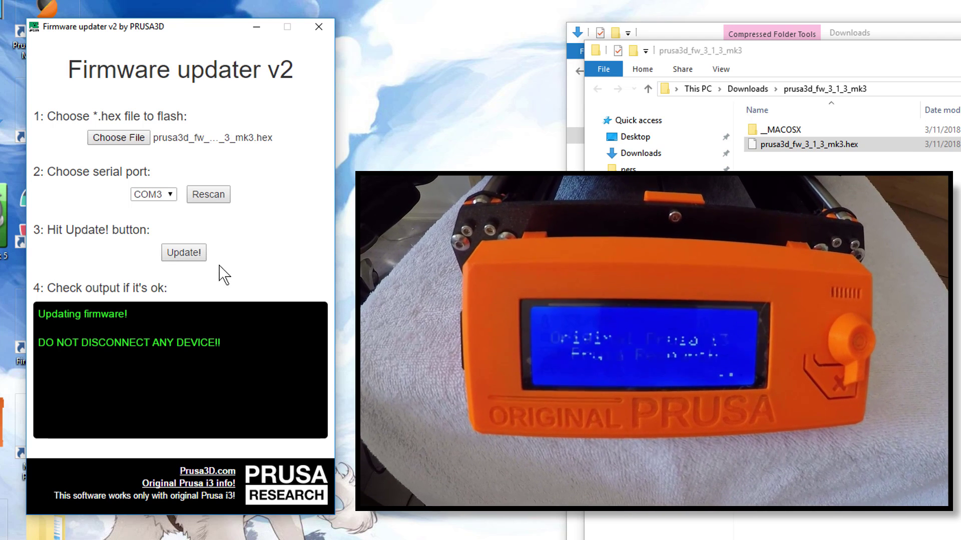